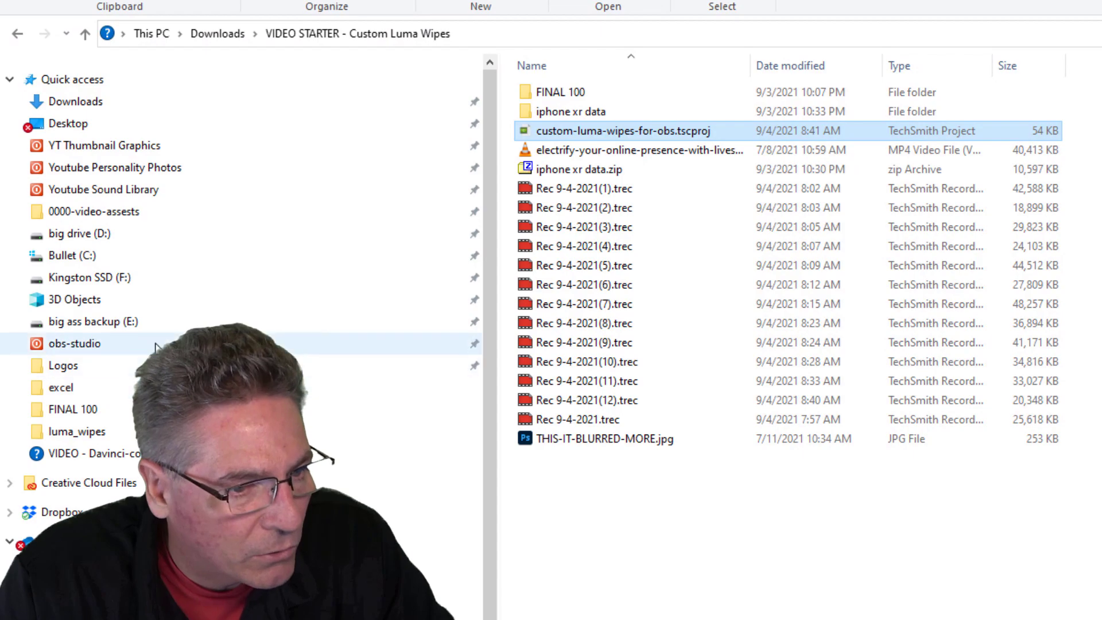
Browse from C: through Program Files > obs-studio > data > obs-plugins > obs-transitions to luma_wipes.
click(108, 254)
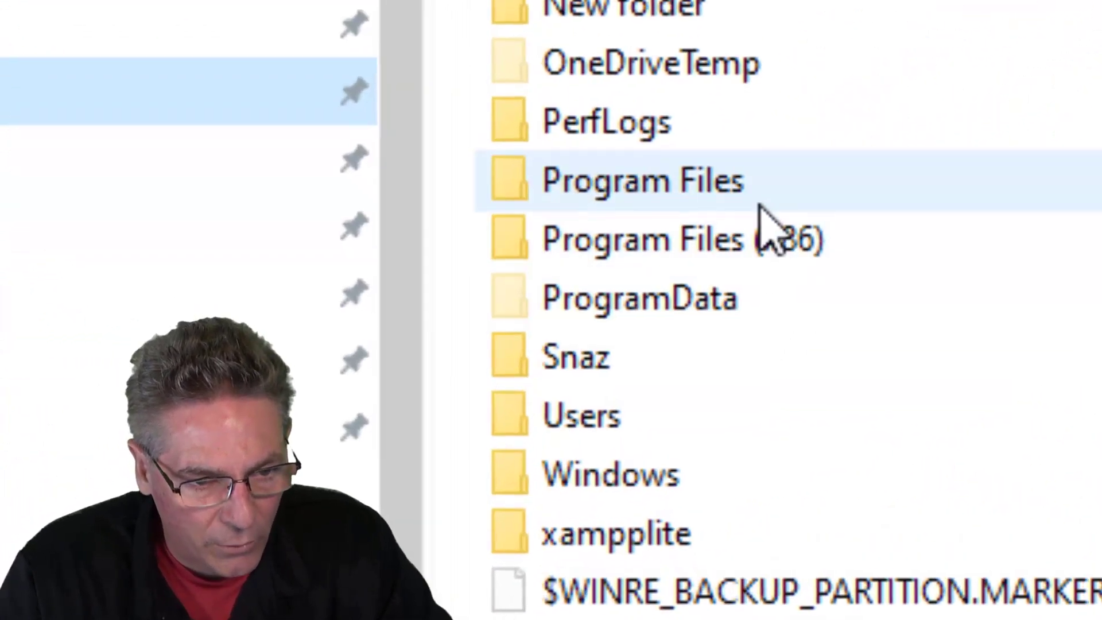
click(603, 285)
scroll(752, 181, down, 2)
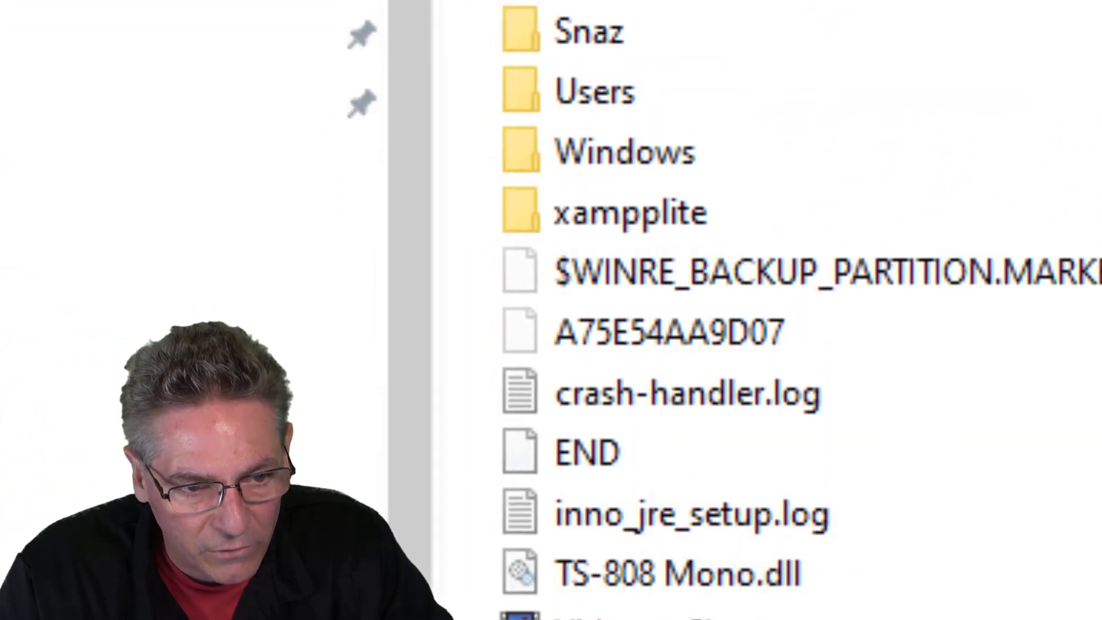
key(Return)
scroll(660, 216, down, 5)
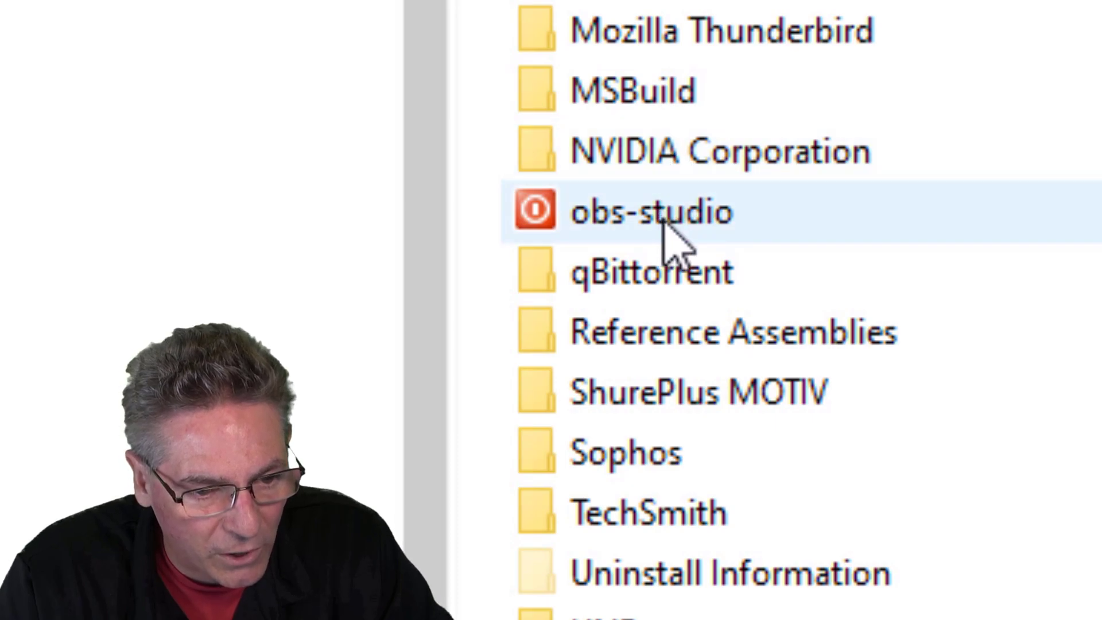
double_click(662, 218)
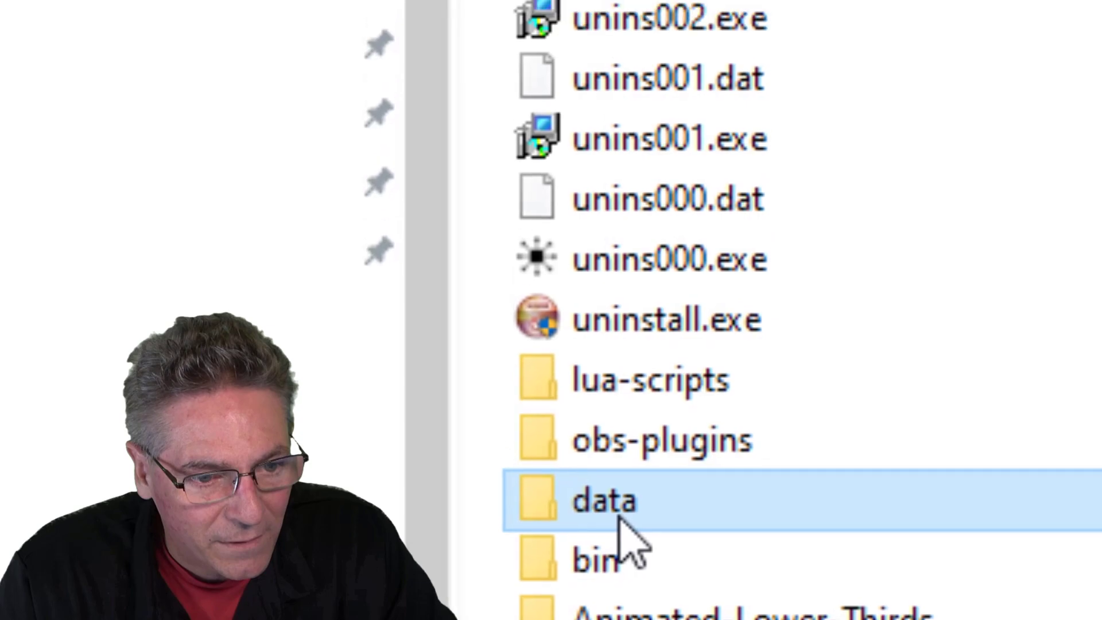
double_click(623, 468)
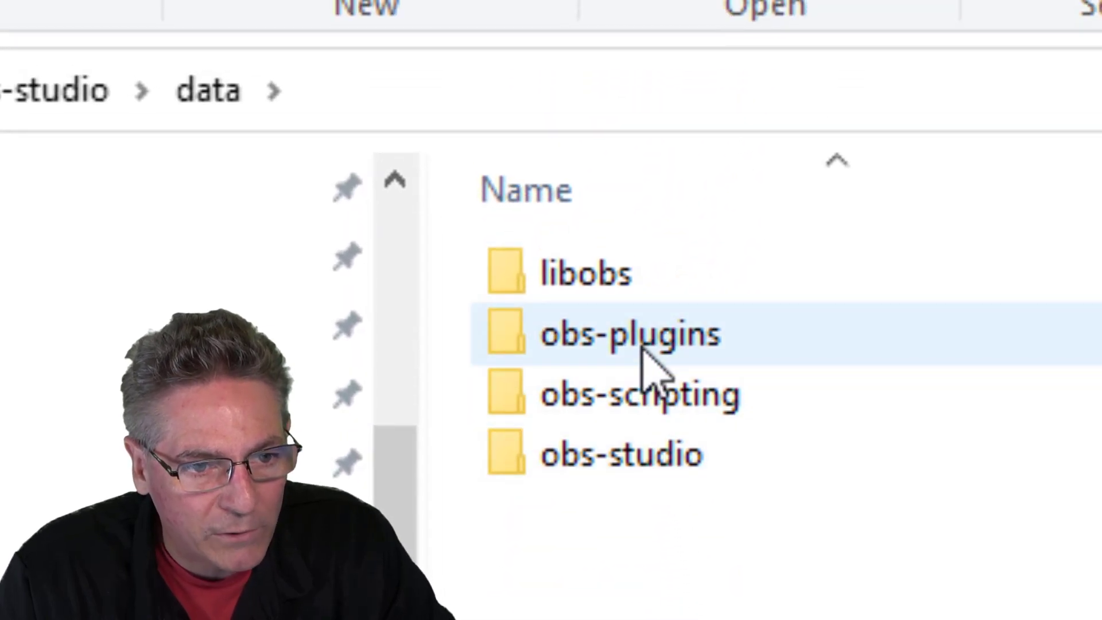
double_click(642, 348)
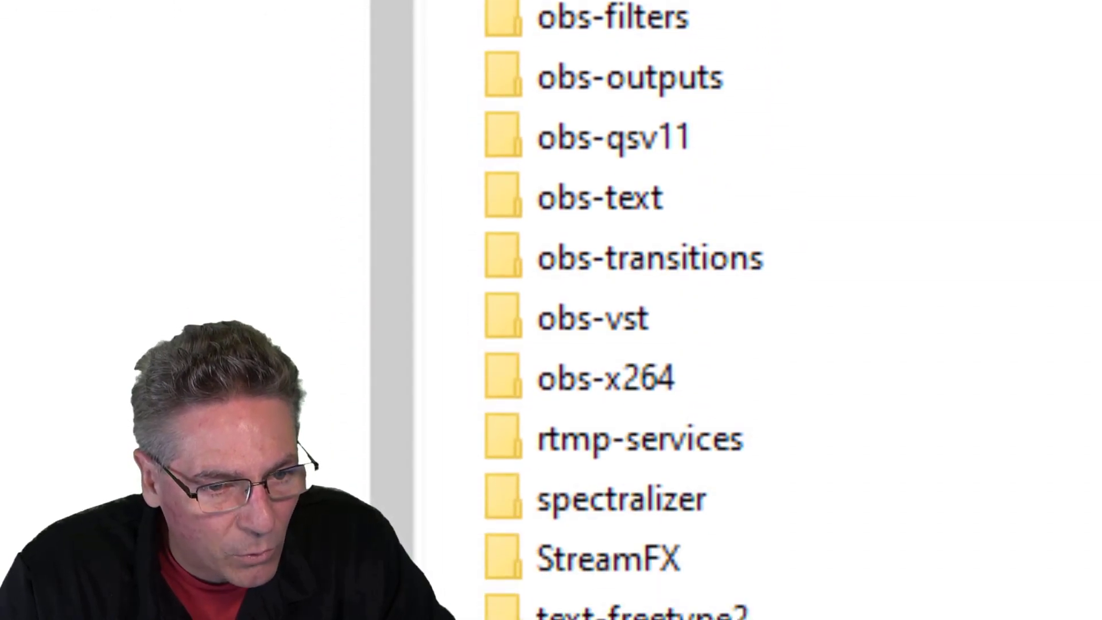
mouse_move(696, 290)
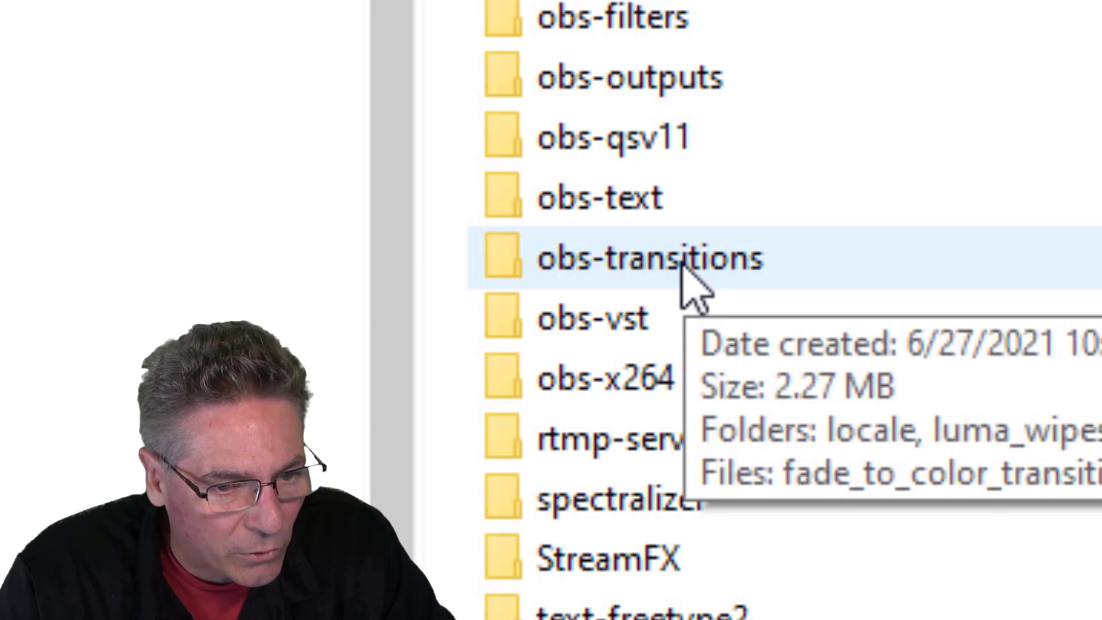
double_click(679, 265)
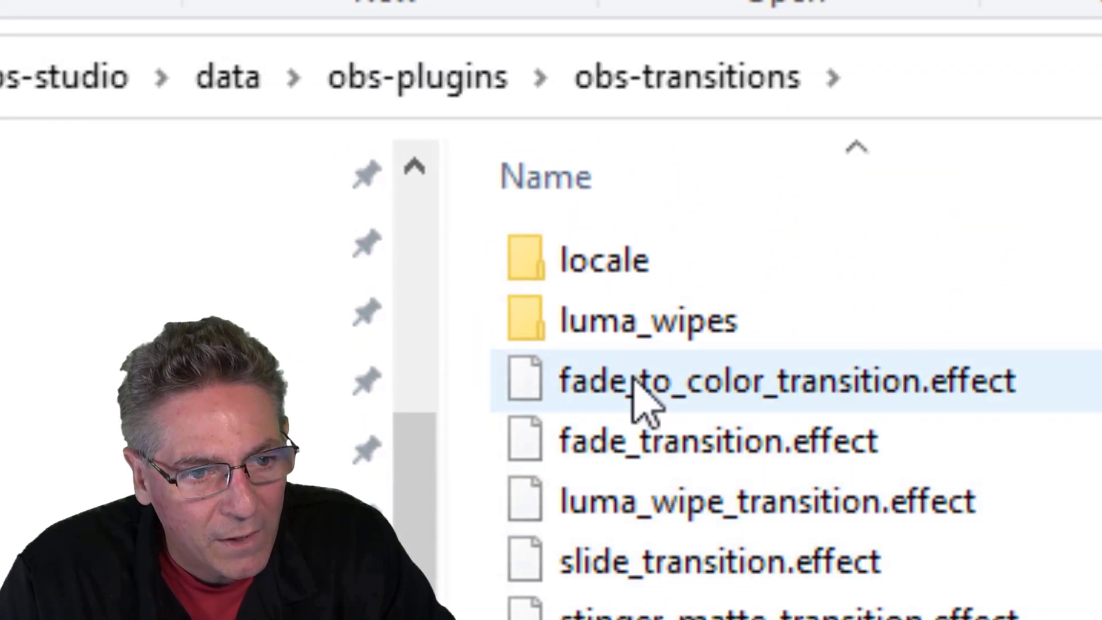
double_click(672, 332)
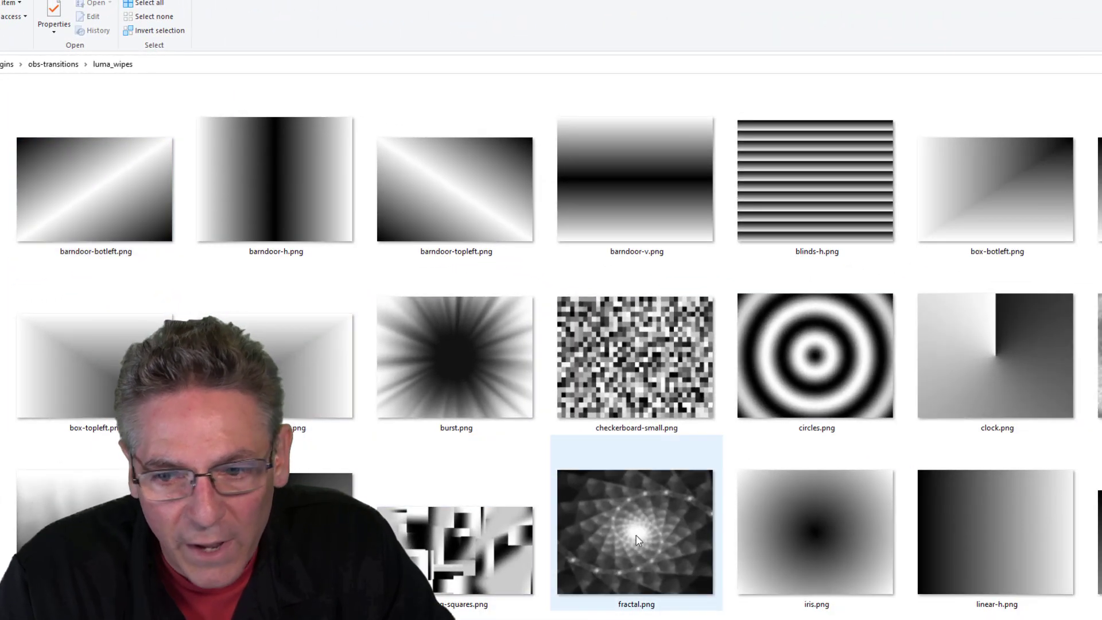
scroll(787, 447, down, 5)
scroll(786, 450, up, 5)
scroll(784, 446, down, 5)
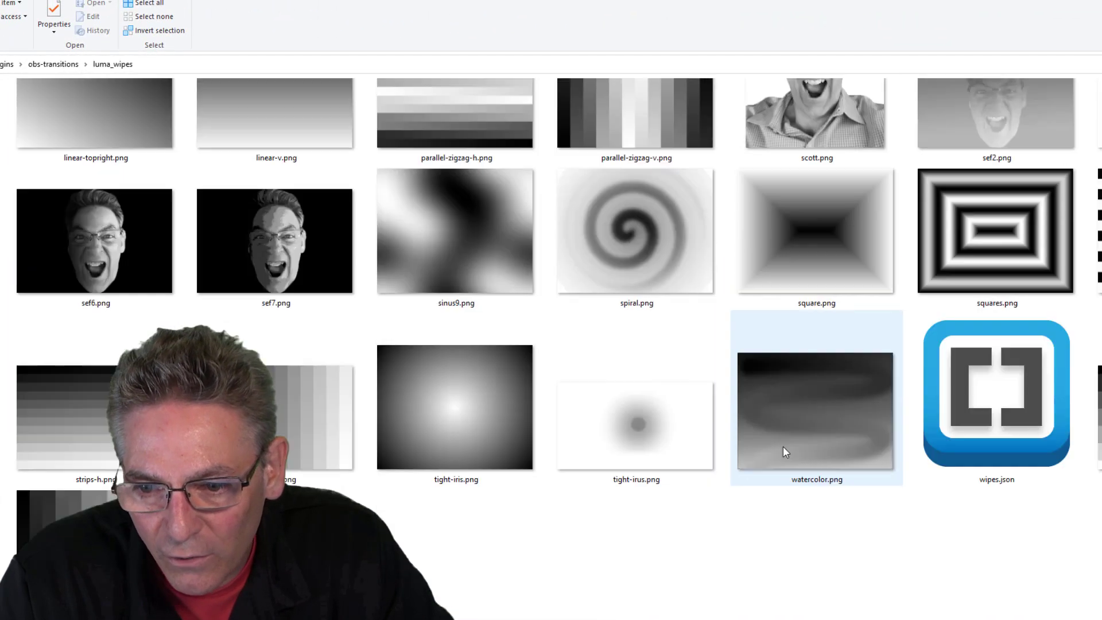
scroll(782, 454, up, 5)
scroll(877, 166, down, 5)
scroll(877, 166, up, 5)
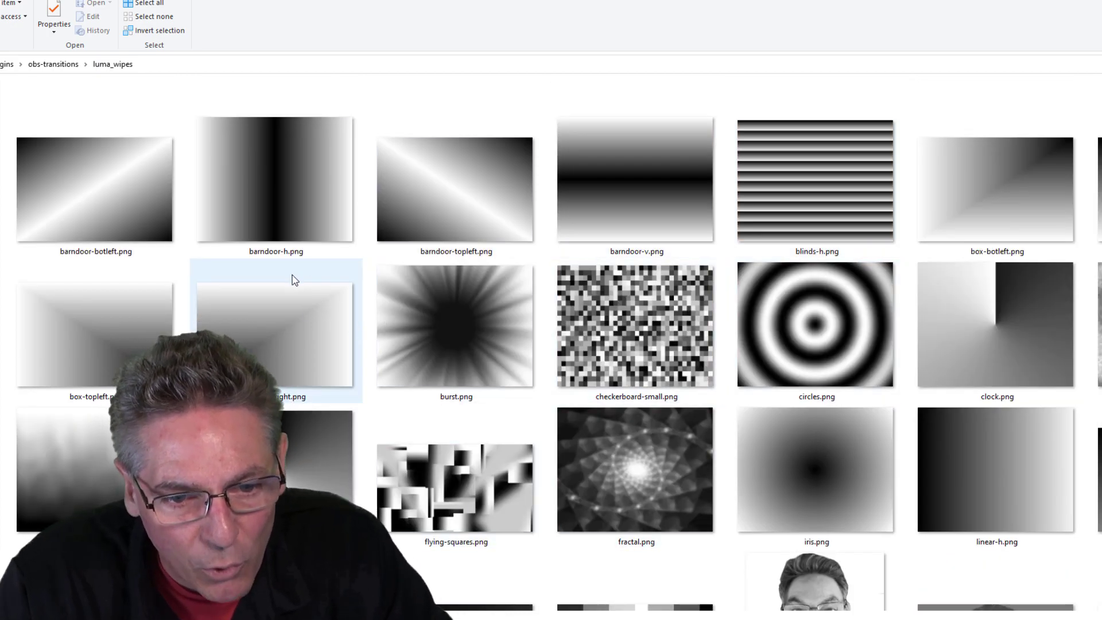
mouse_move(279, 209)
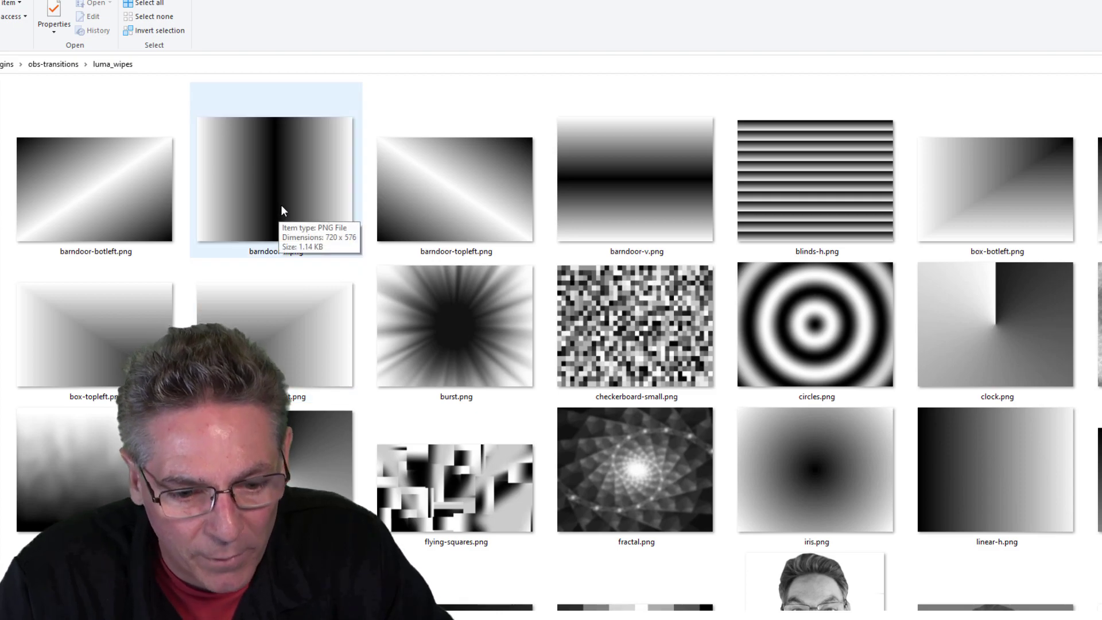
click(282, 207)
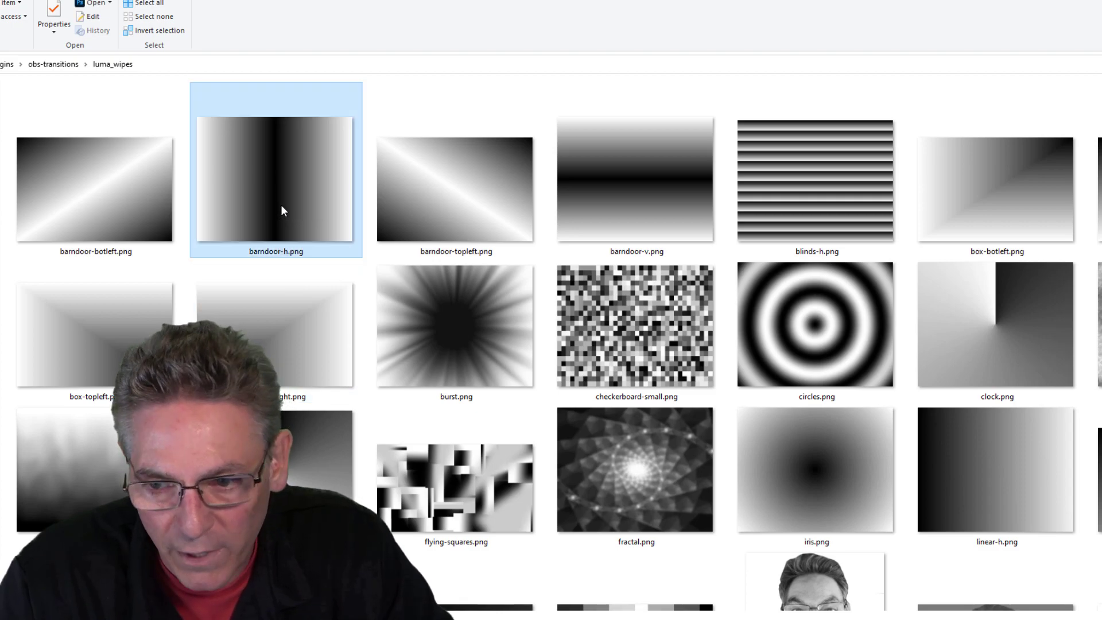
Open barndoor-h.png in Photoshop at 200% zoom with the side panels moved off the image.
double_click(281, 205)
drag(765, 47, 852, 71)
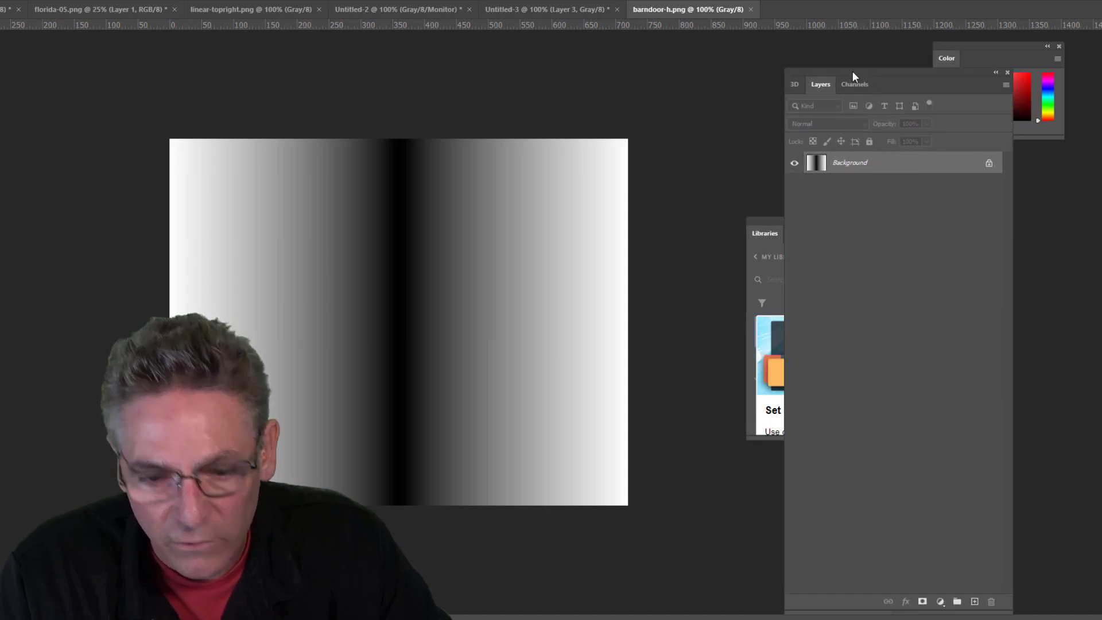
key(ctrl+plus)
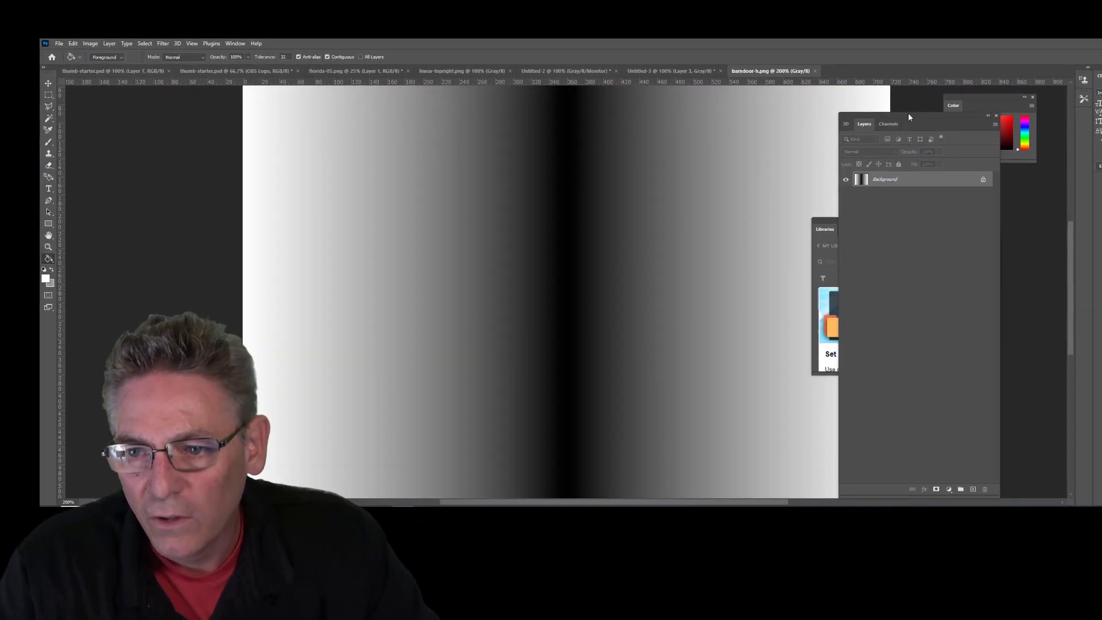
drag(854, 71, 989, 81)
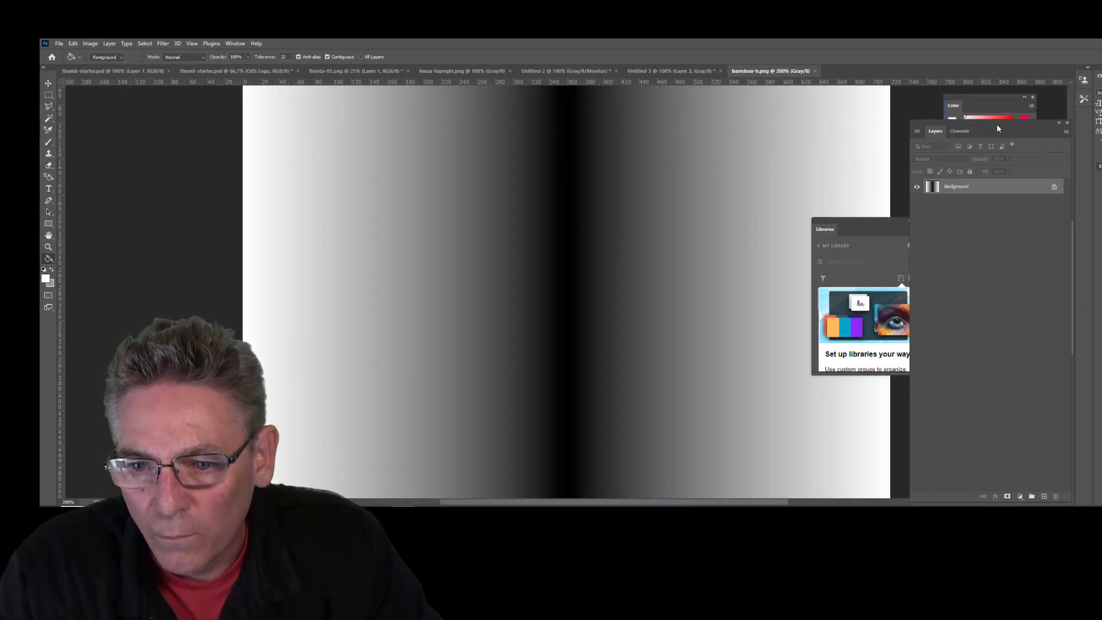
drag(997, 128, 1058, 136)
drag(914, 229, 1046, 236)
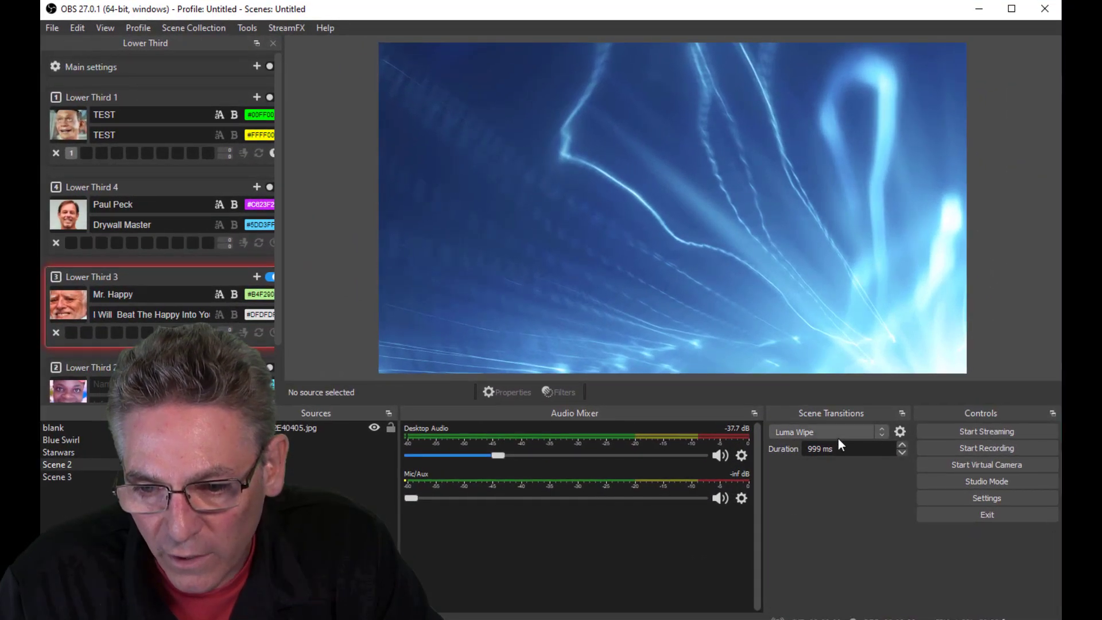
Keep Luma Wipe as the scene transition and set its image to Barndoor Horizontal.
click(836, 433)
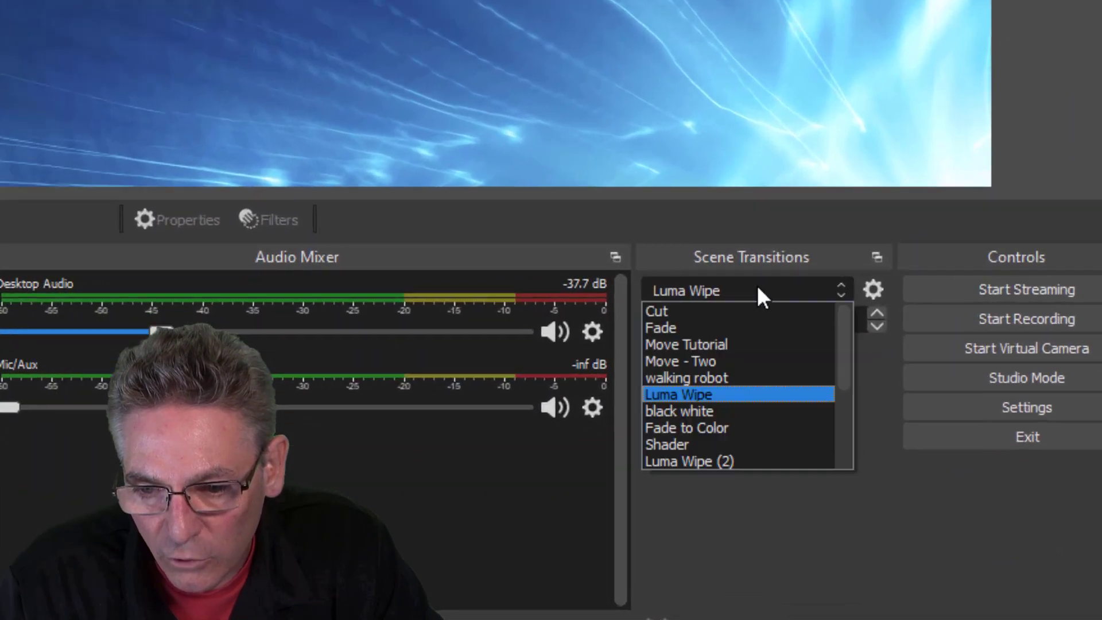
click(625, 291)
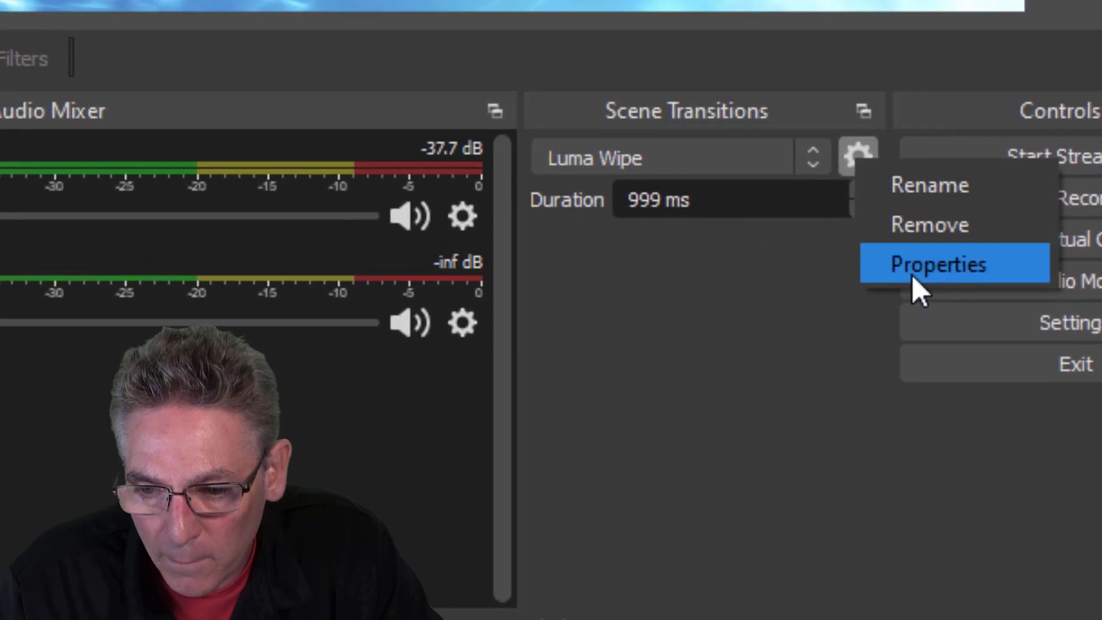
click(928, 242)
click(425, 521)
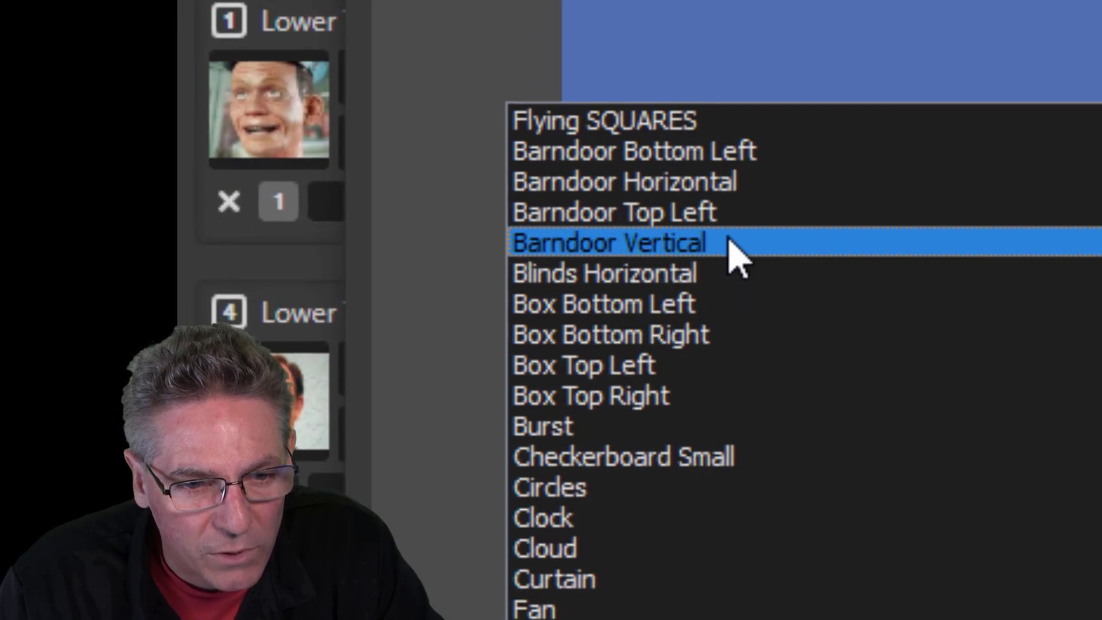
click(728, 182)
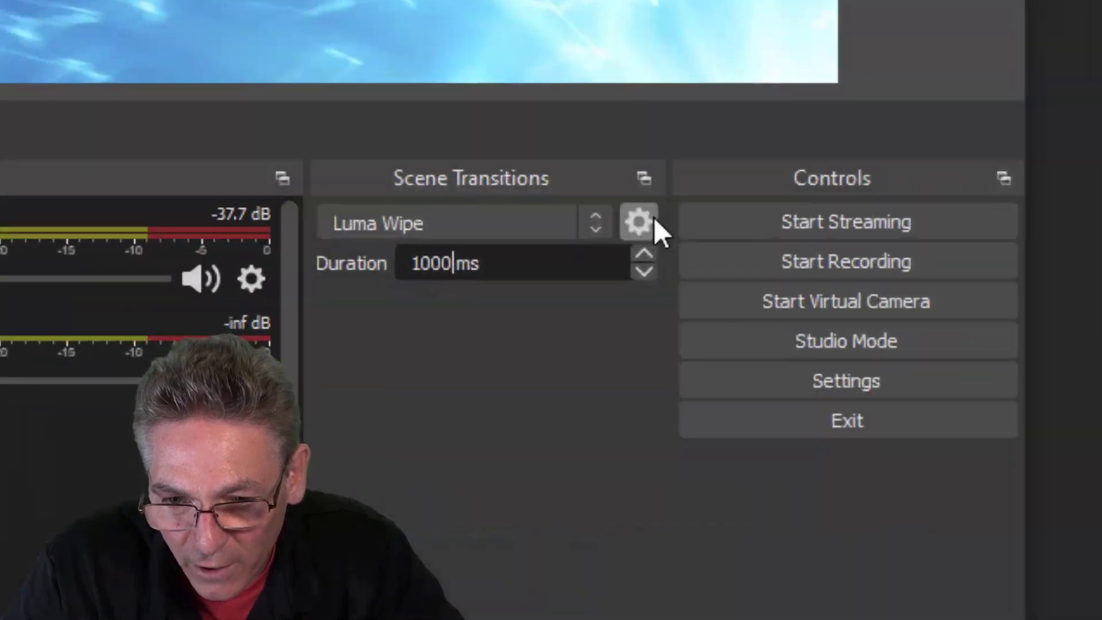
Set the Luma Wipe to the 'slow' image with Softness 0.05 and preview it.
click(646, 223)
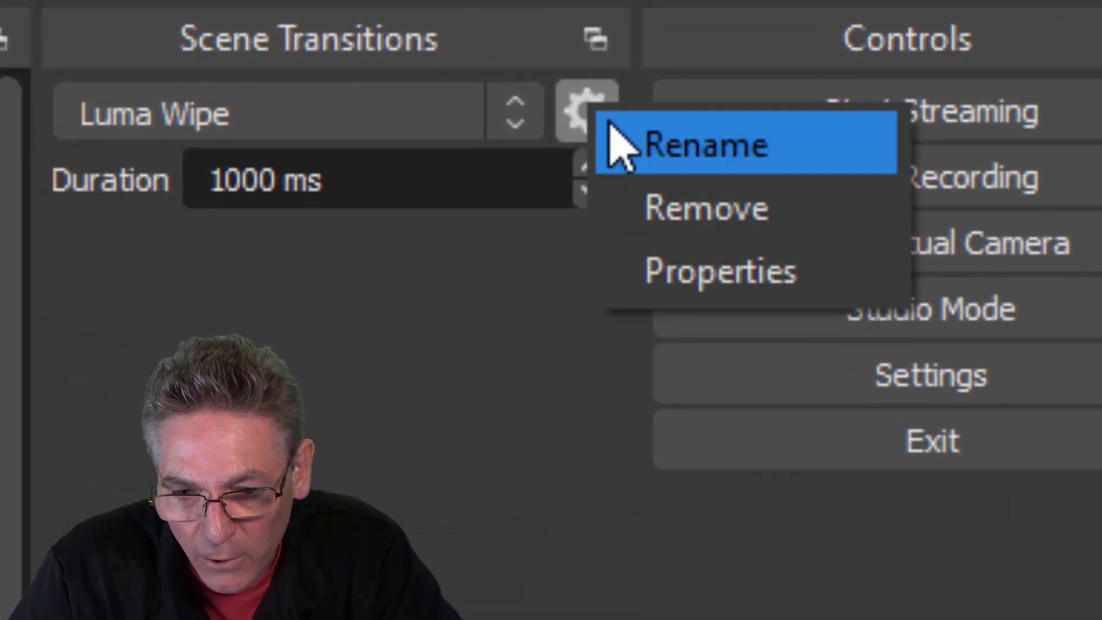
click(659, 286)
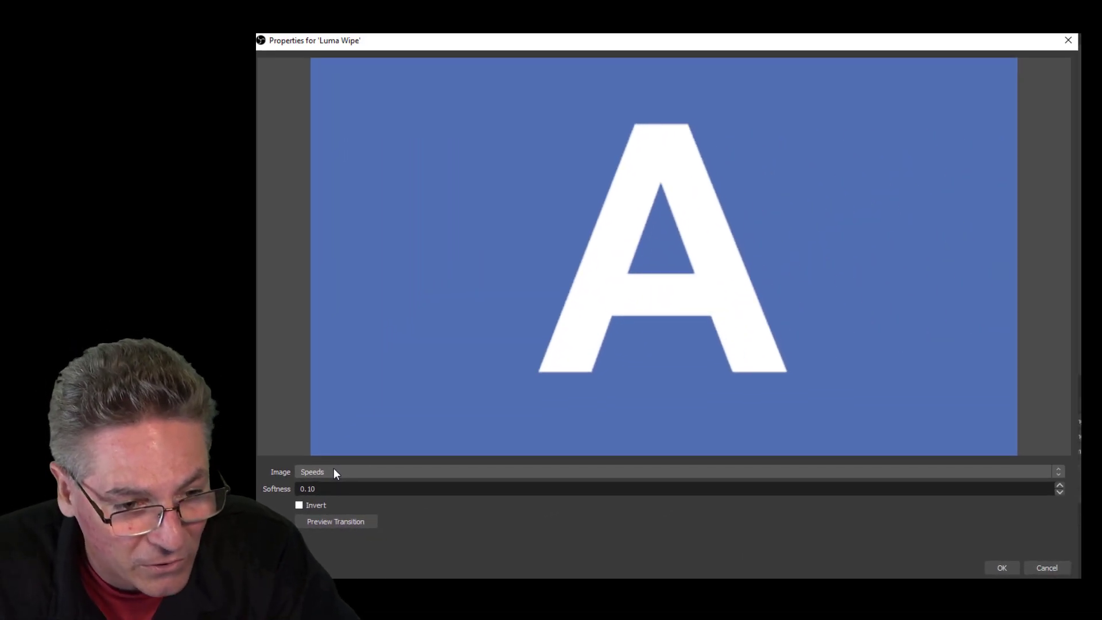
click(324, 520)
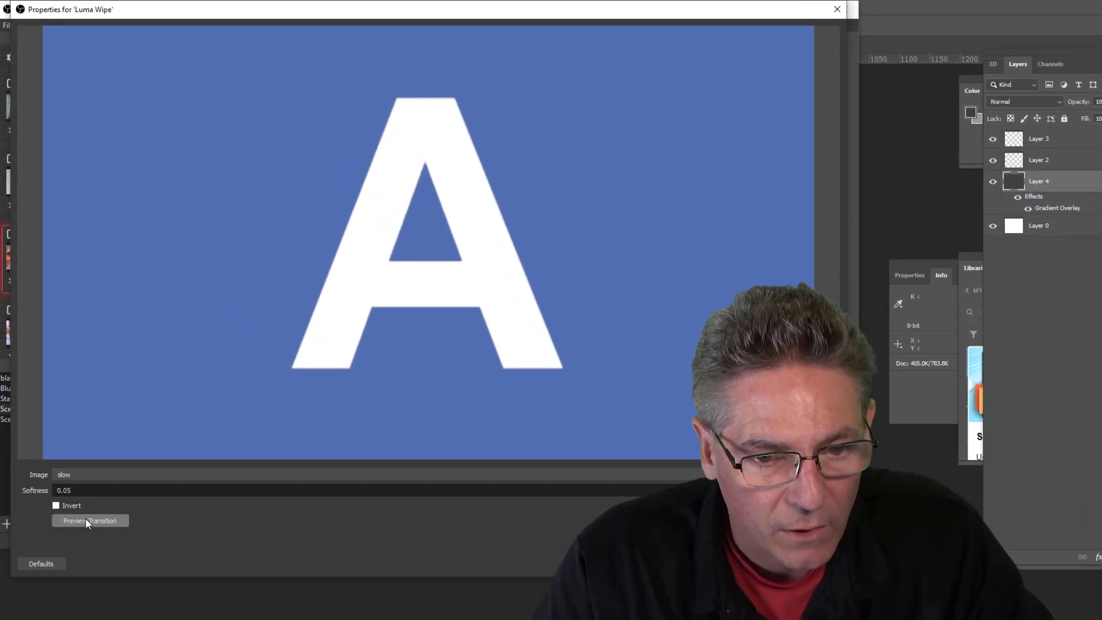
Preview the slow wipe at Softness 0.25, then enable Invert and preview it again.
click(88, 521)
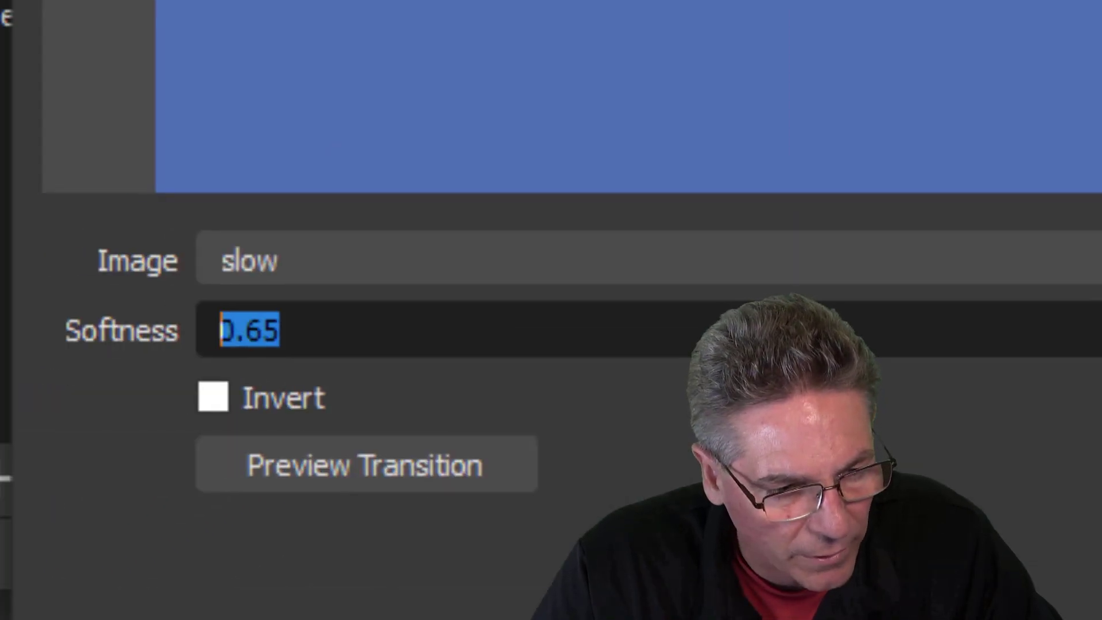
click(370, 463)
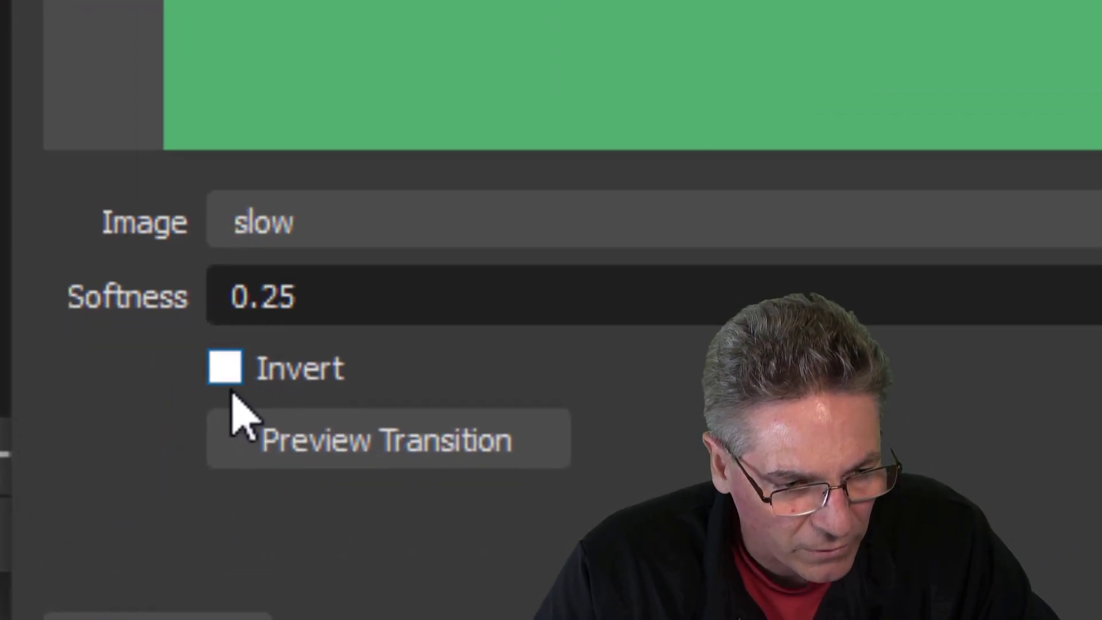
click(225, 367)
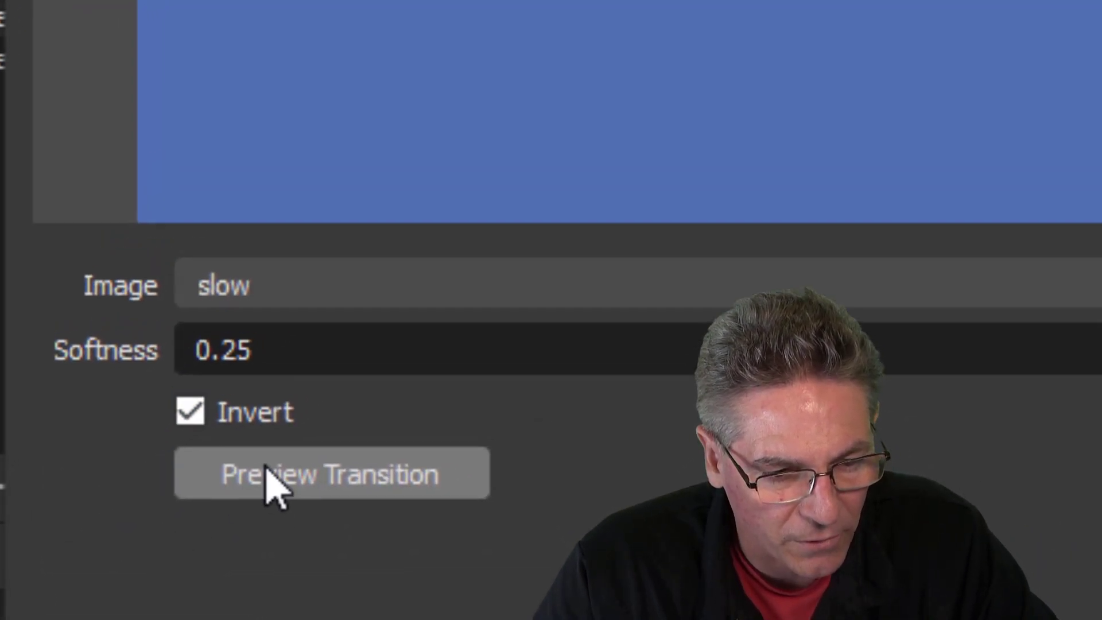
click(322, 445)
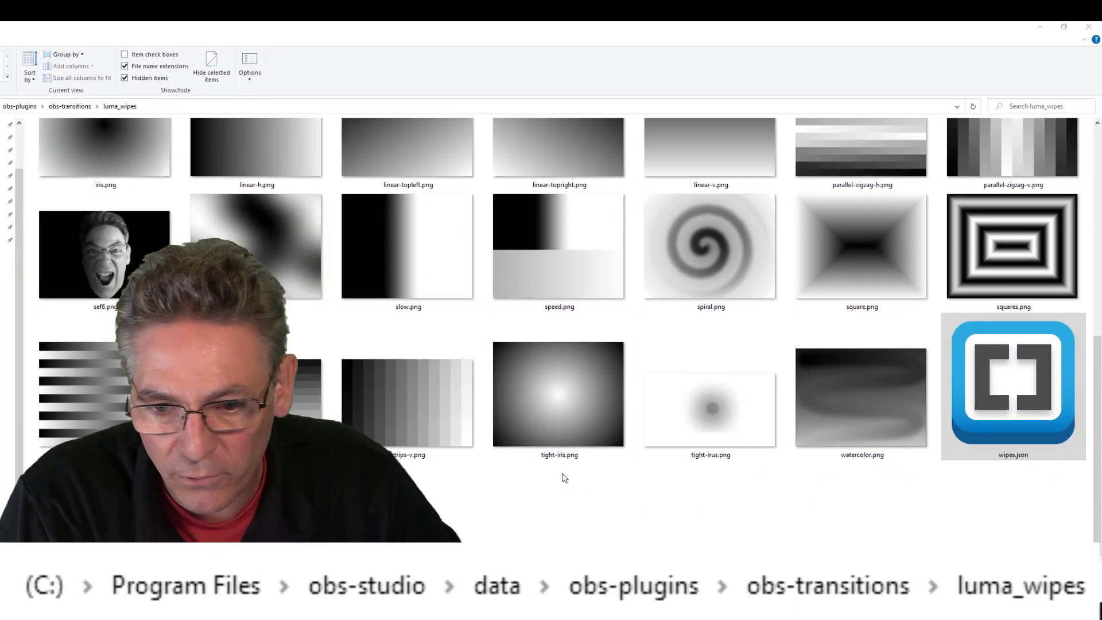
Find wipes.json at the bottom of the luma_wipes folder and open it in Brackets.
scroll(563, 473, up, 5)
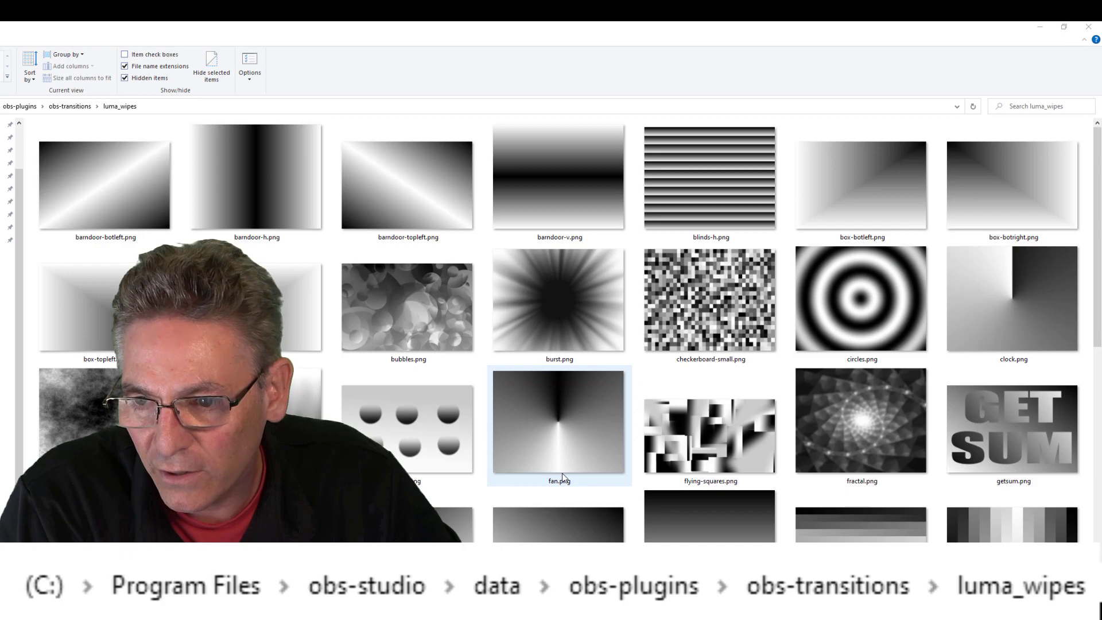
scroll(563, 474, down, 2)
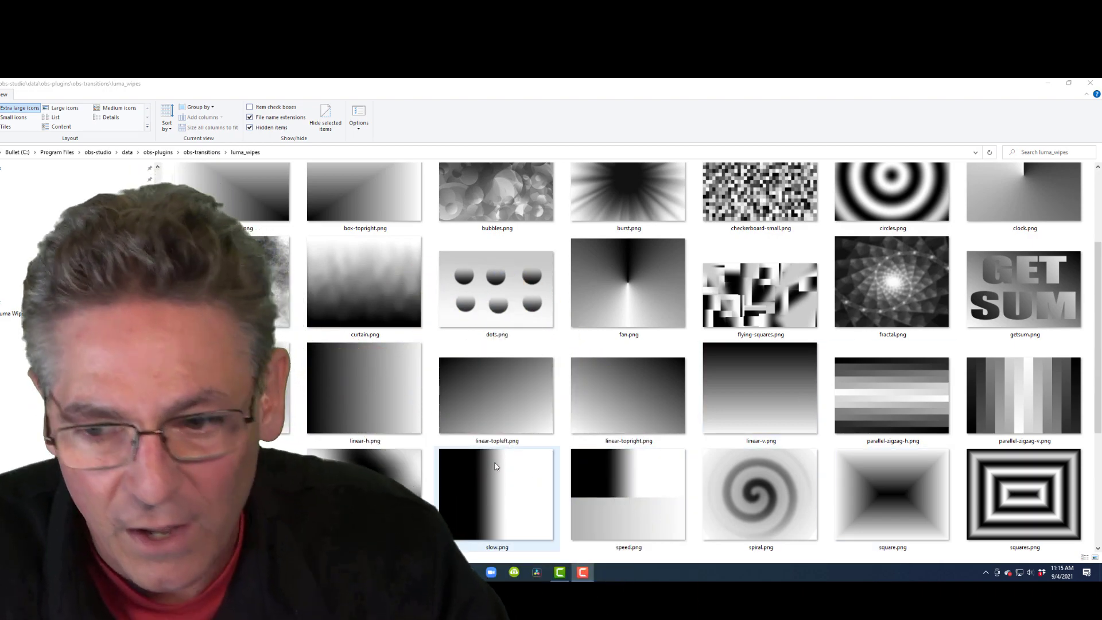
scroll(496, 466, down, 3)
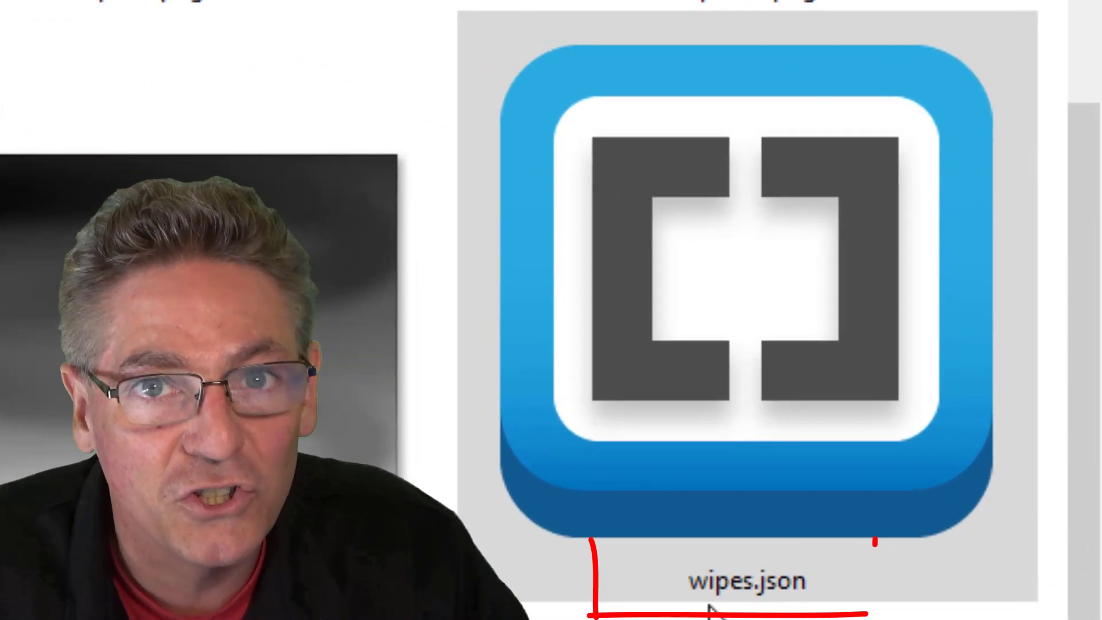
click(721, 597)
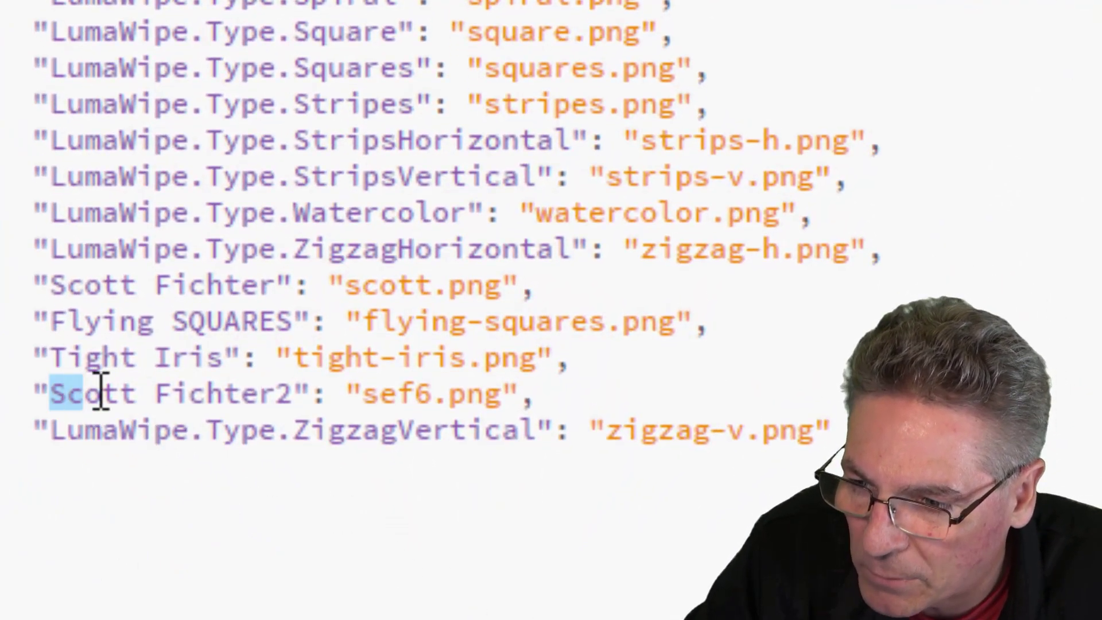
Copy the last ZigzagVertical line of wipes.json and paste it on a new line below.
drag(101, 392, 289, 400)
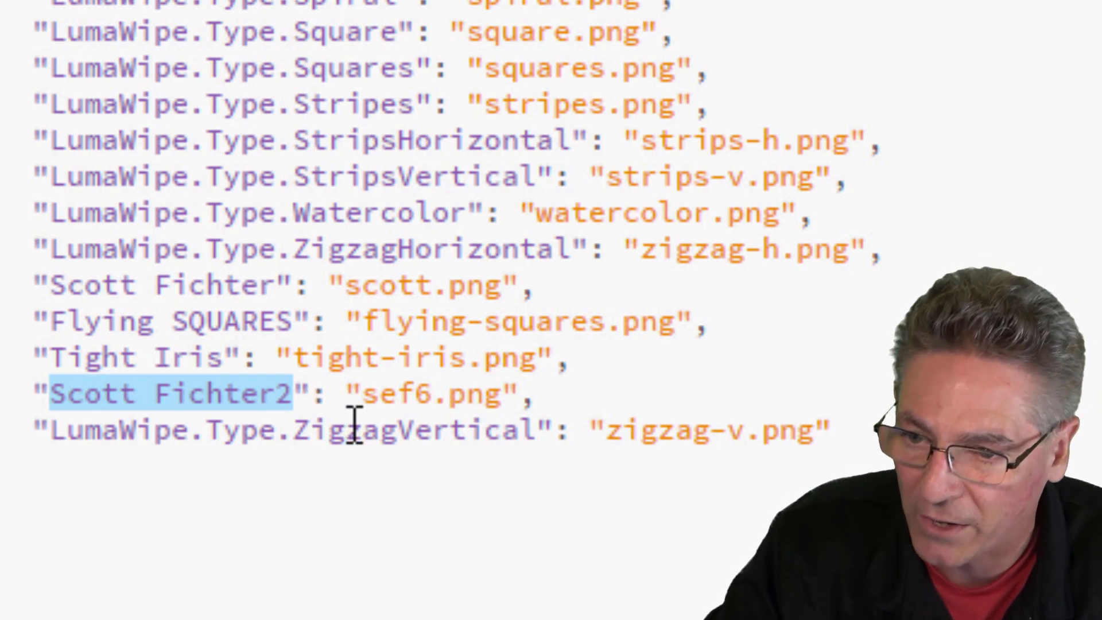
drag(363, 395, 497, 394)
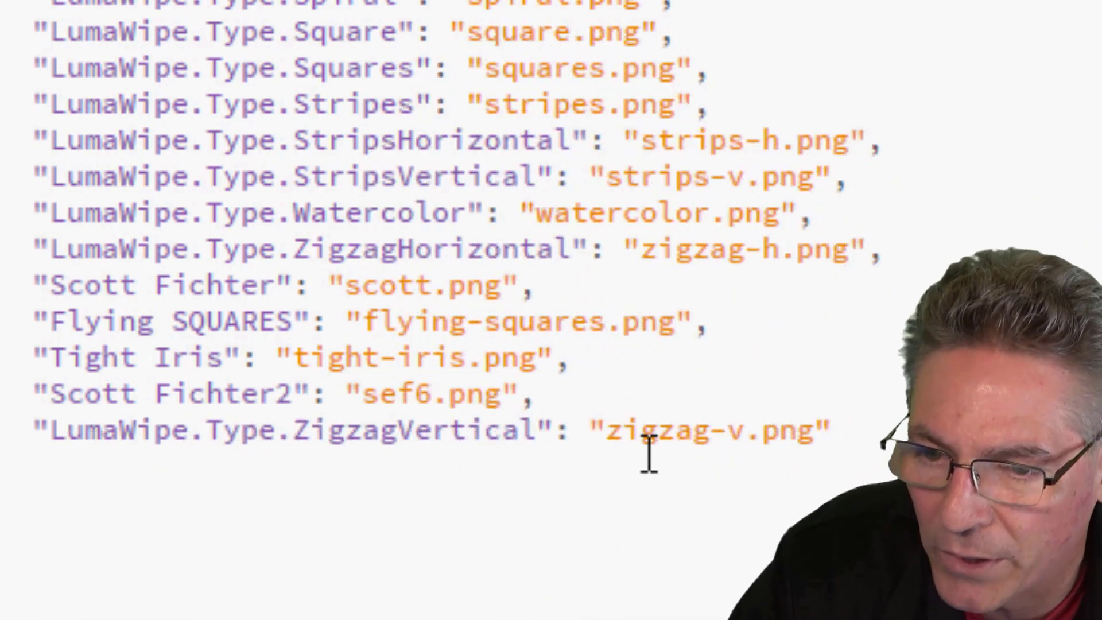
drag(873, 438, 36, 436)
key(ctrl+c)
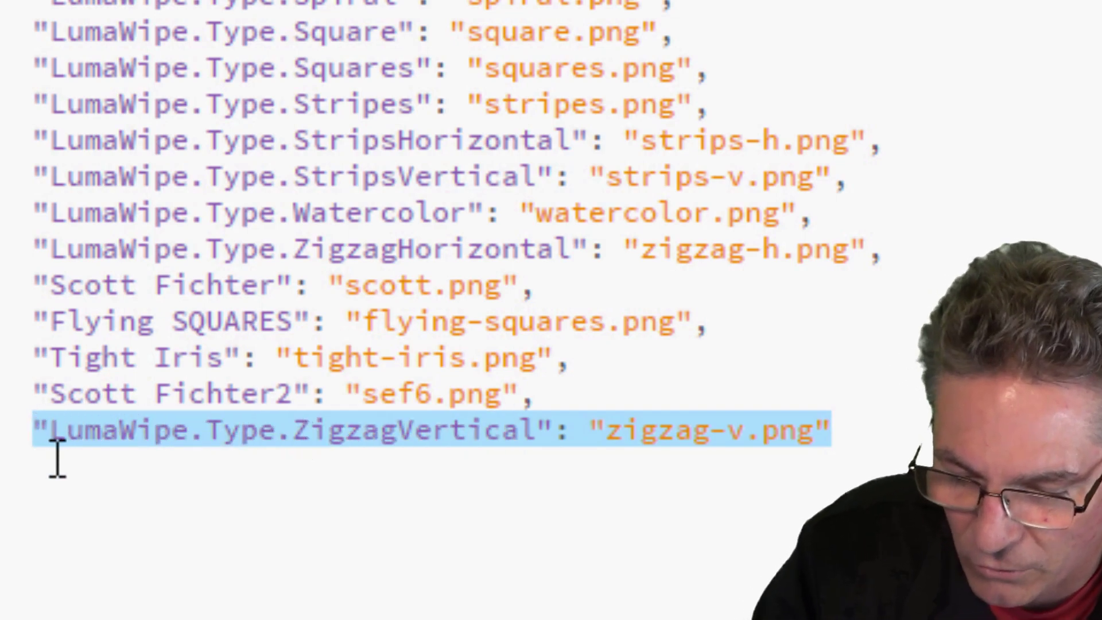
click(859, 436)
key(Return)
key(ctrl+v)
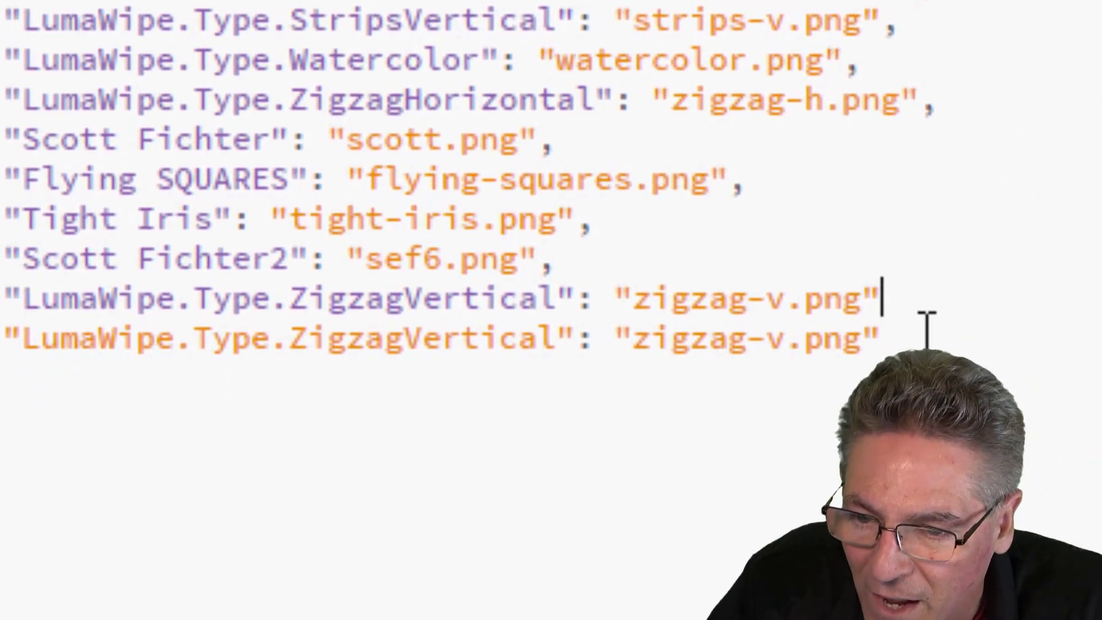
Delete the duplicated ZigzagVertical line at the end of wipes.json.
drag(556, 262, 544, 262)
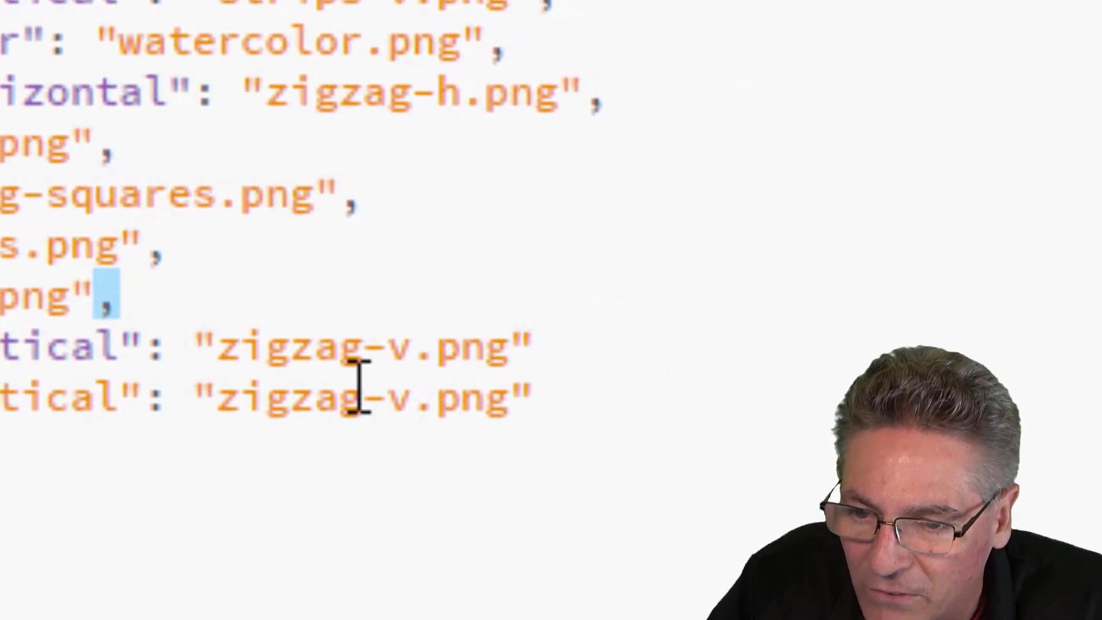
click(916, 350)
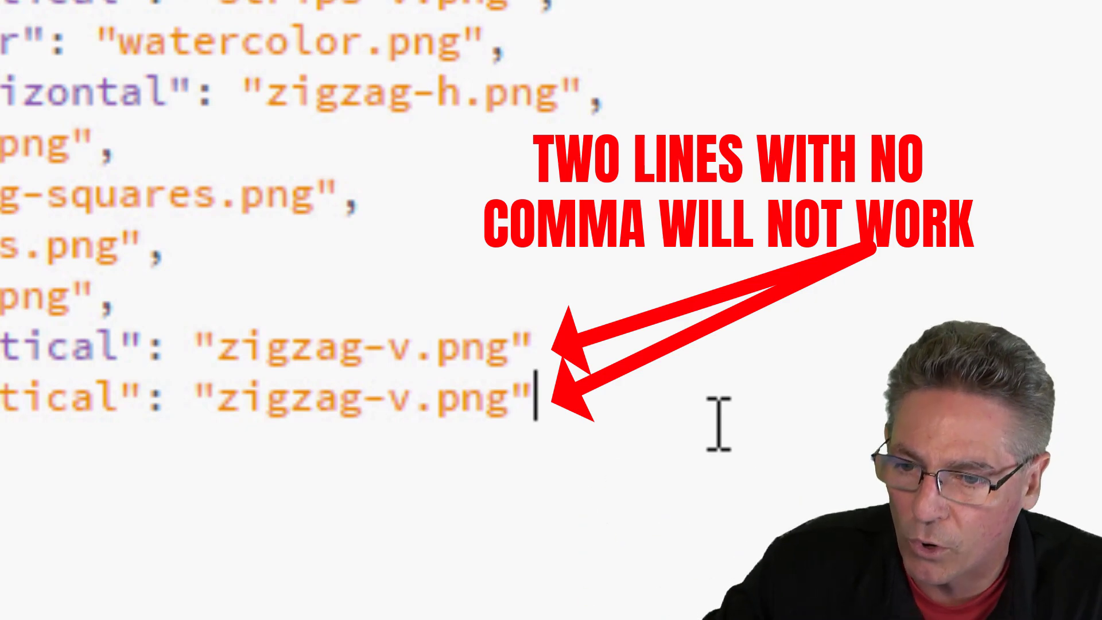
drag(706, 418, 26, 445)
key(BackSpace)
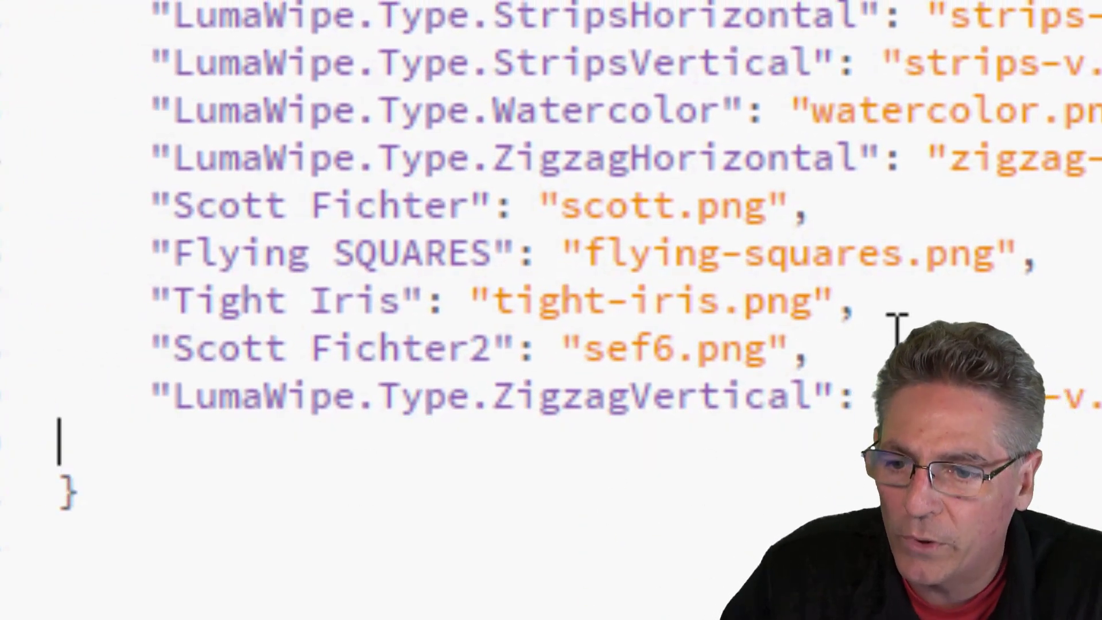
Paste a copy of the sef6.png entry below the original, removing its extra indentation.
drag(811, 348, 113, 350)
key(ctrl+c)
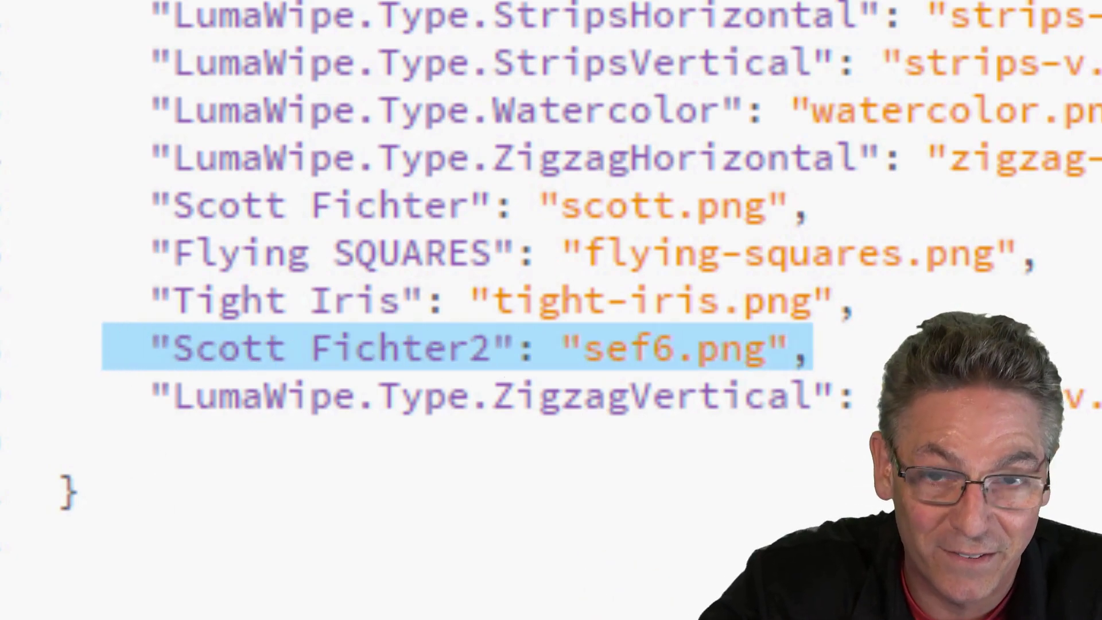
click(836, 380)
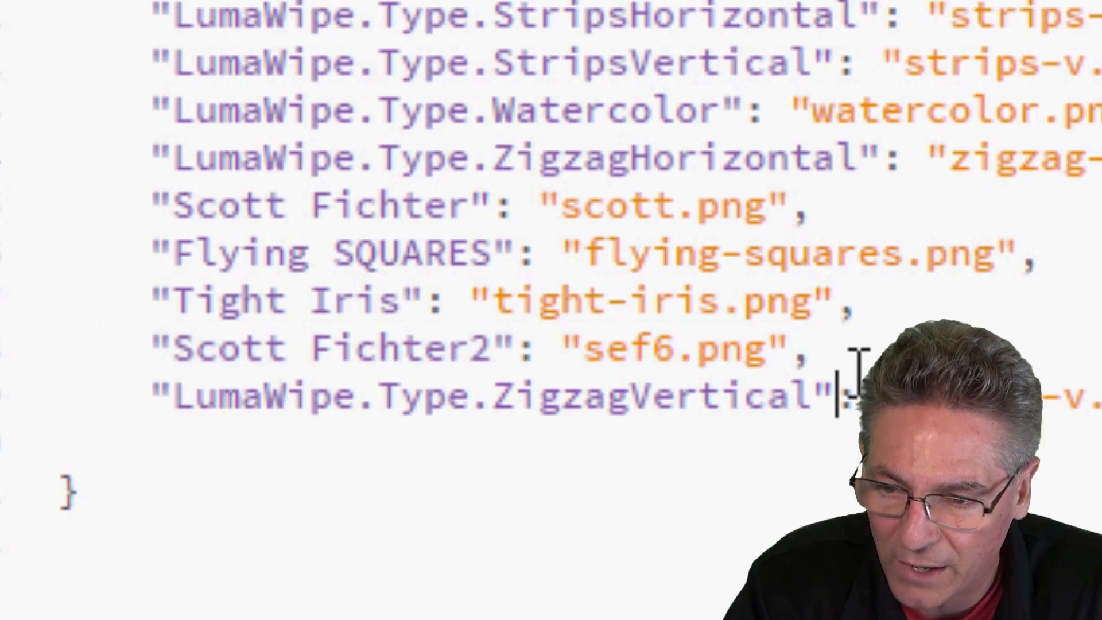
key(Return)
key(ctrl+v)
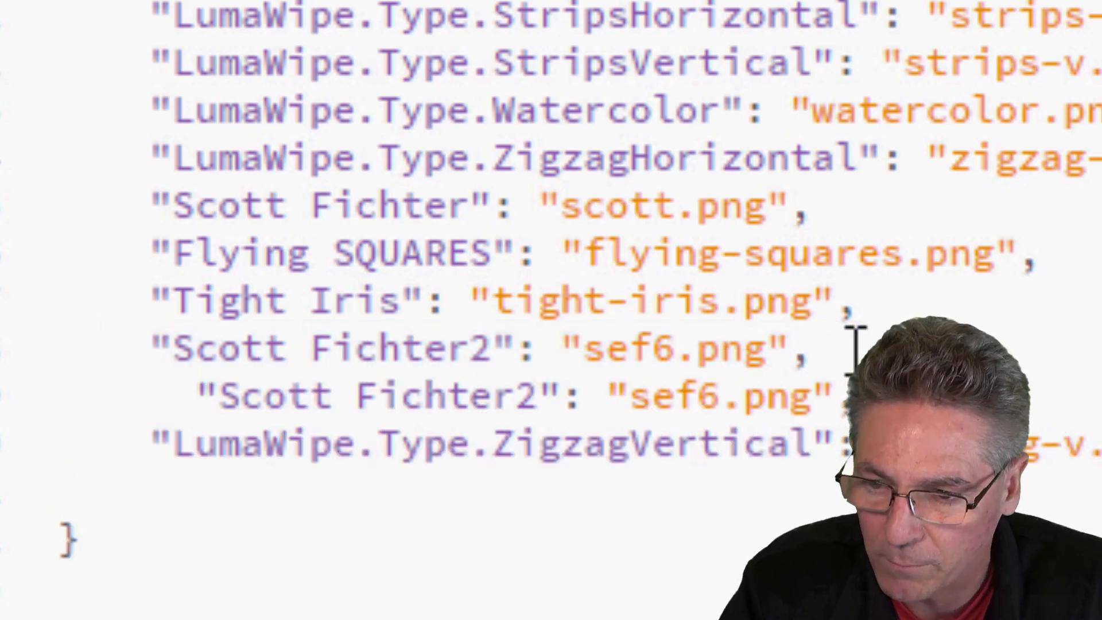
drag(210, 384, 449, 356)
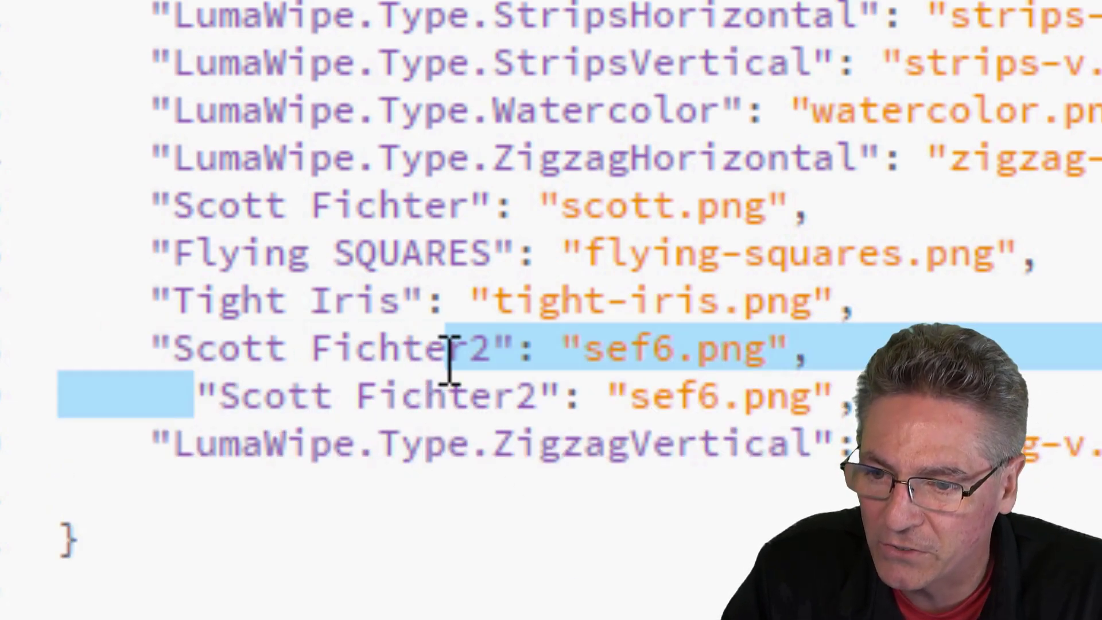
click(1081, 402)
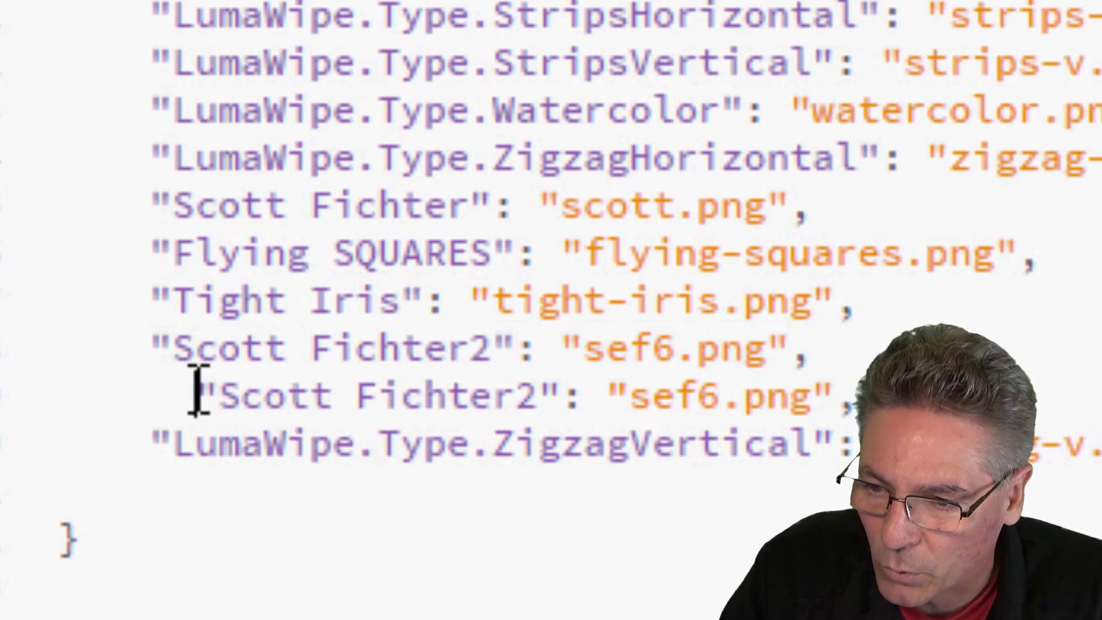
key(BackSpace)
key(BackSpace)
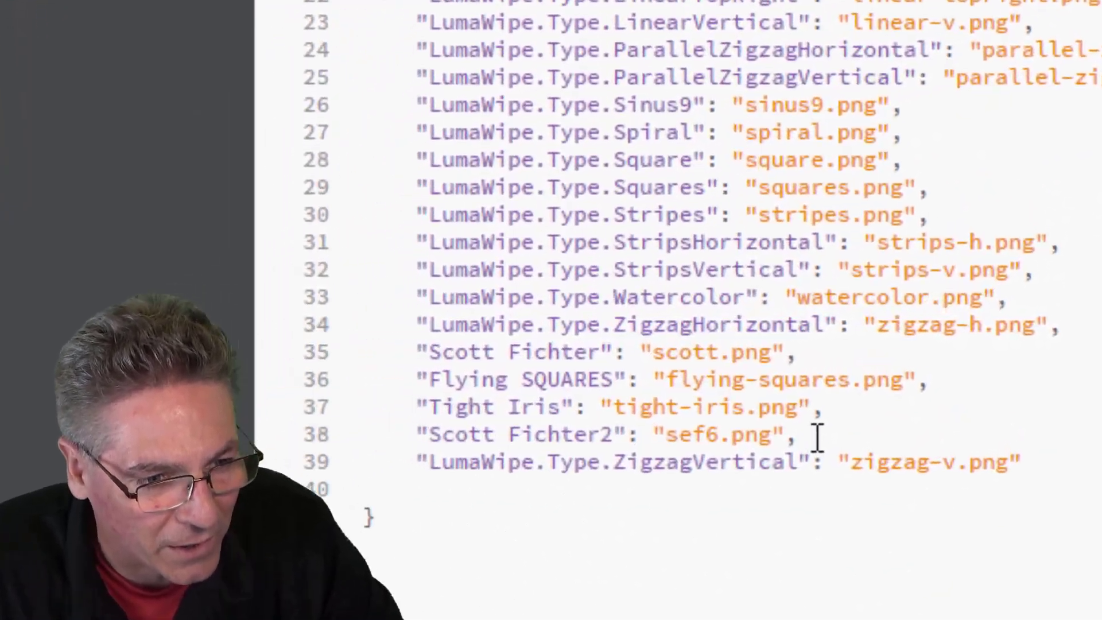
Add a GetSum entry mapped to getsum.png after line 38 and save wipes.json.
drag(214, 347, 107, 347)
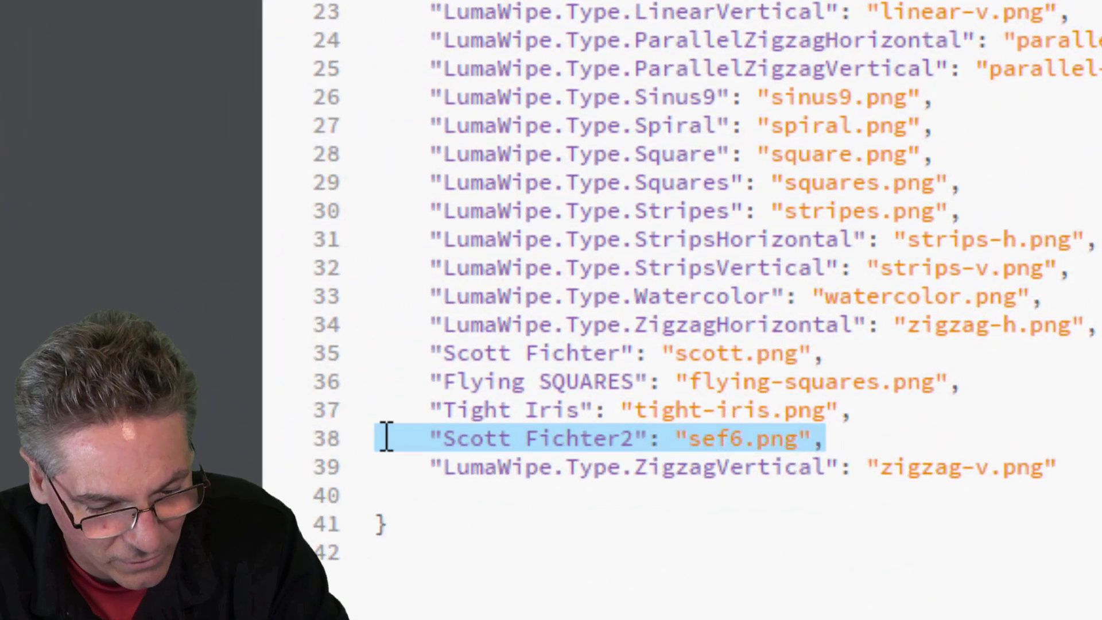
click(897, 434)
key(Return)
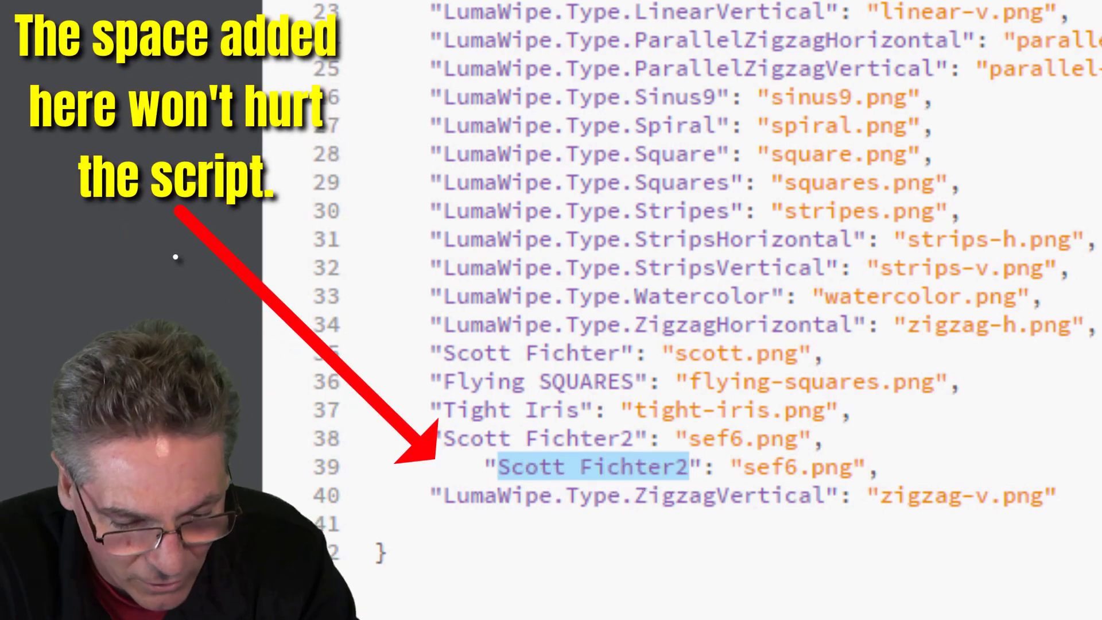
text(GetSum": "getsum)
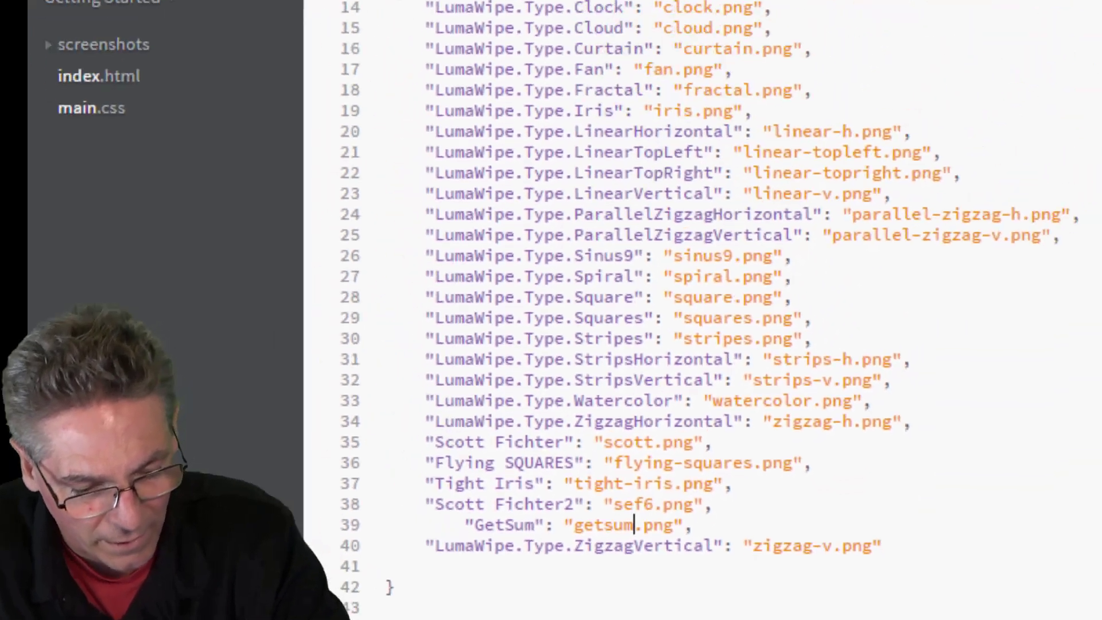
key(ctrl+s)
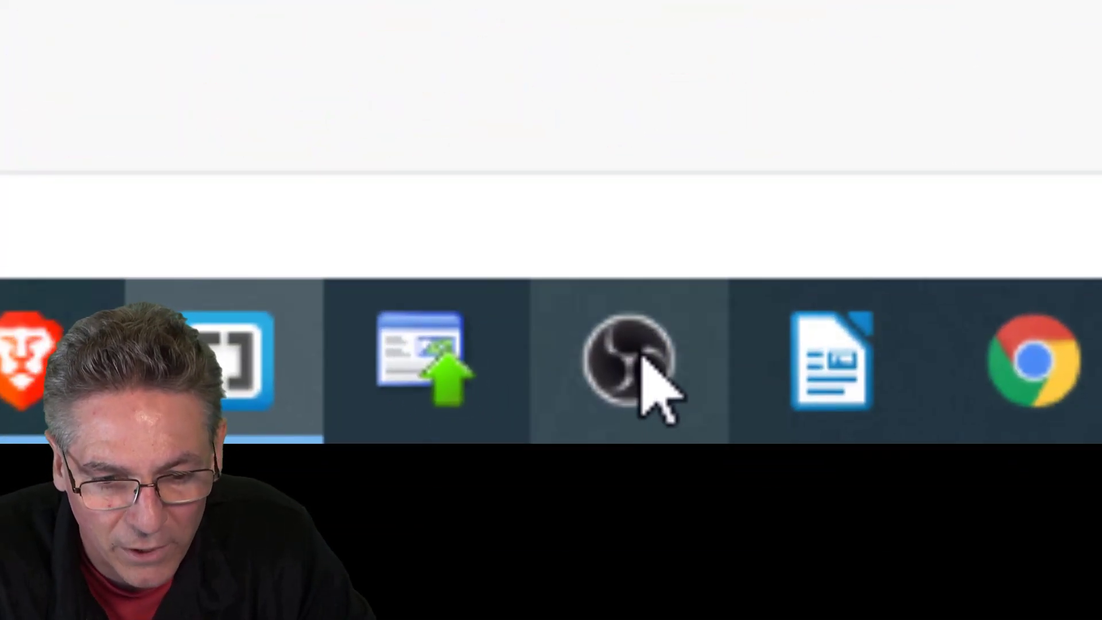
Back in OBS, switch the Luma Wipe image to GetSum and preview the transition.
click(645, 351)
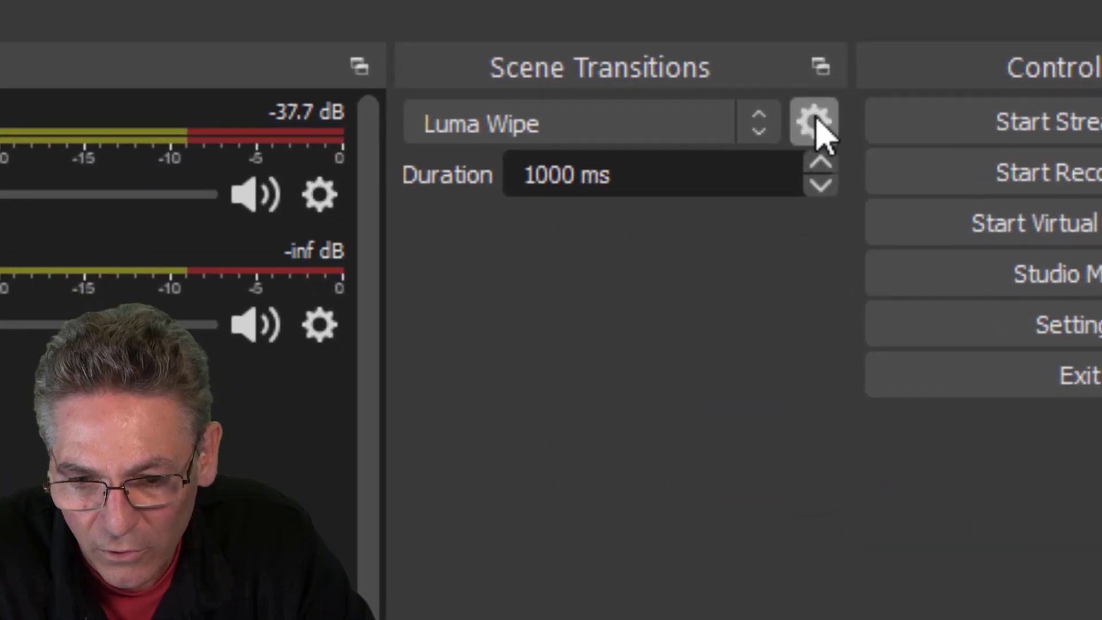
click(942, 419)
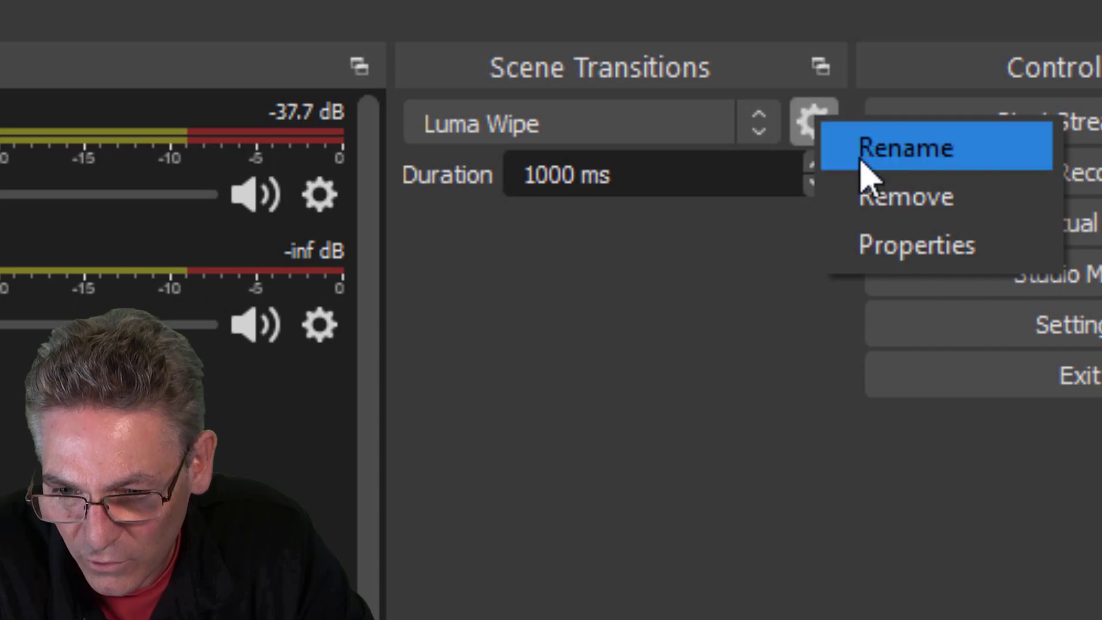
click(866, 263)
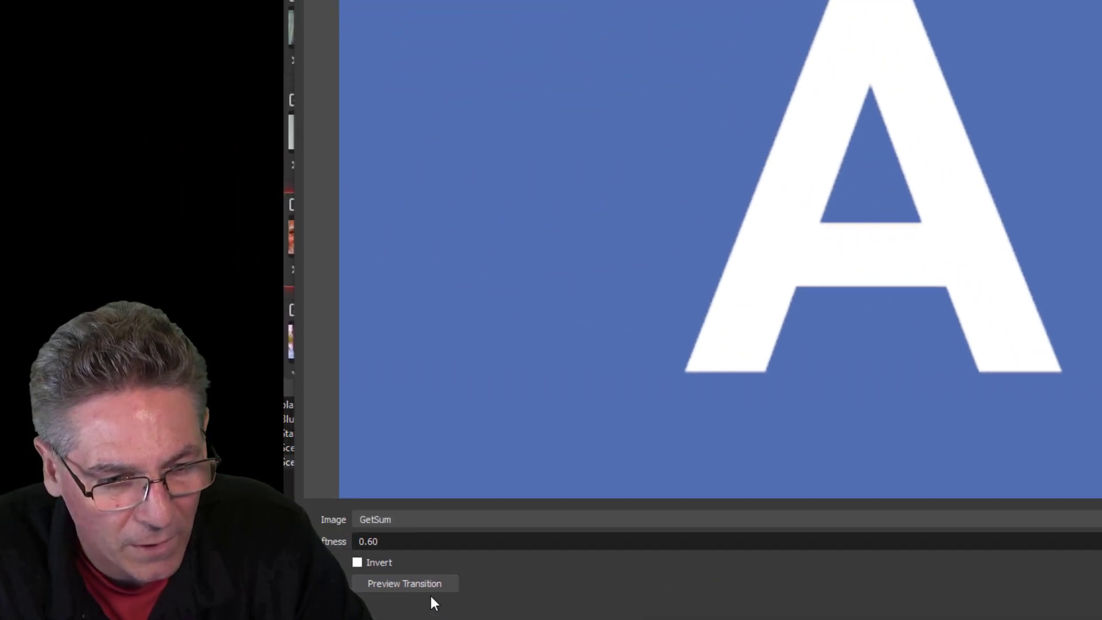
click(322, 520)
click(465, 365)
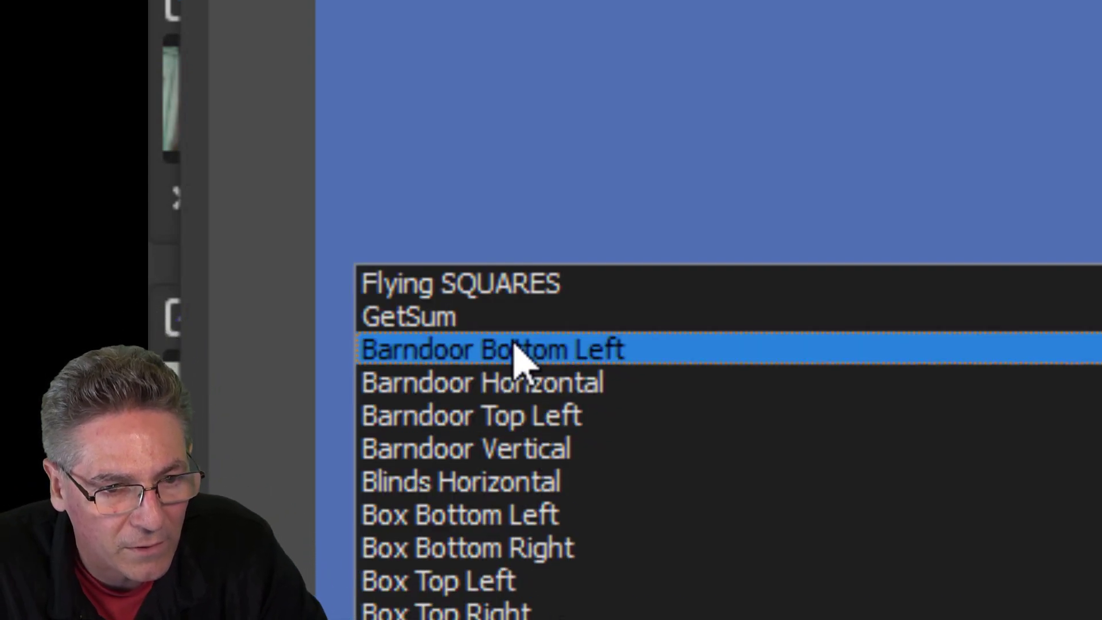
click(505, 315)
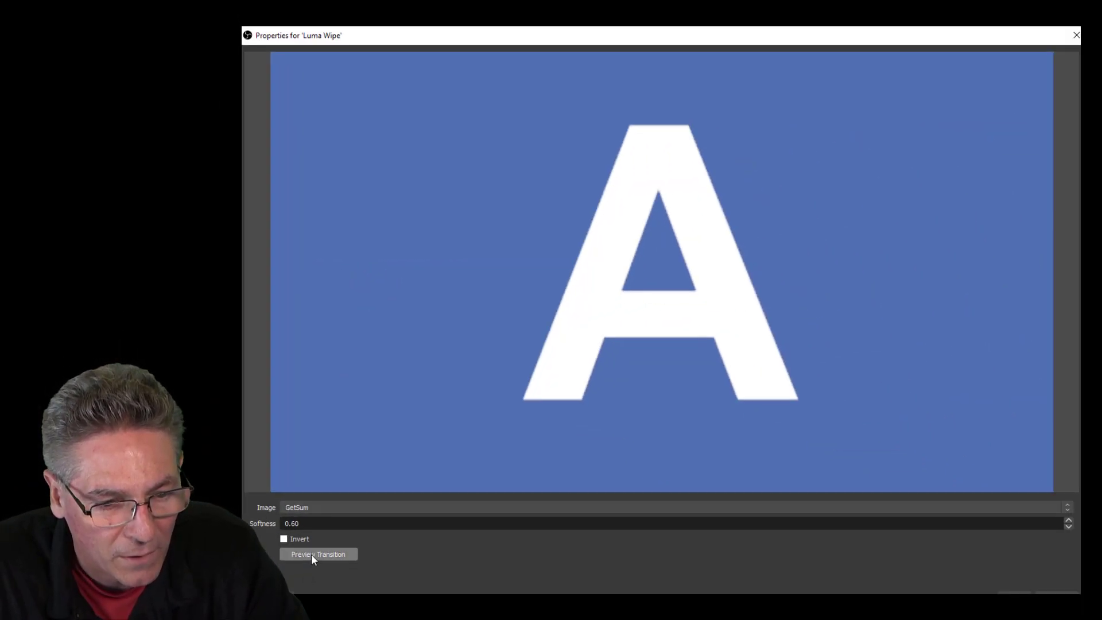
click(314, 553)
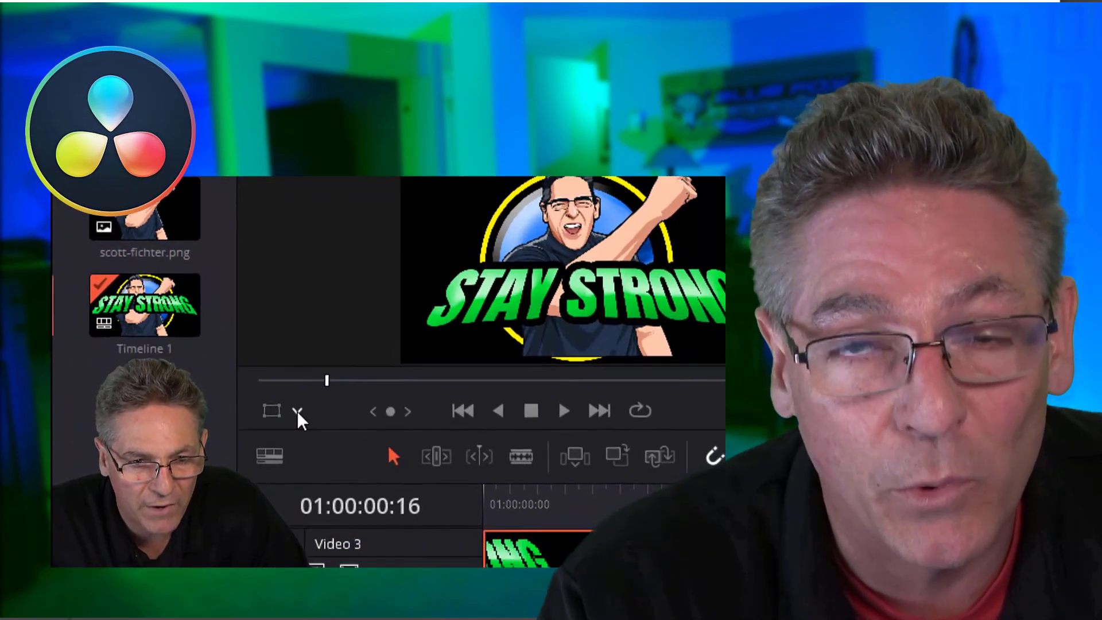
With the viewer in Transform mode, enlarge and shift the text layer left, then scale the portrait down.
click(298, 411)
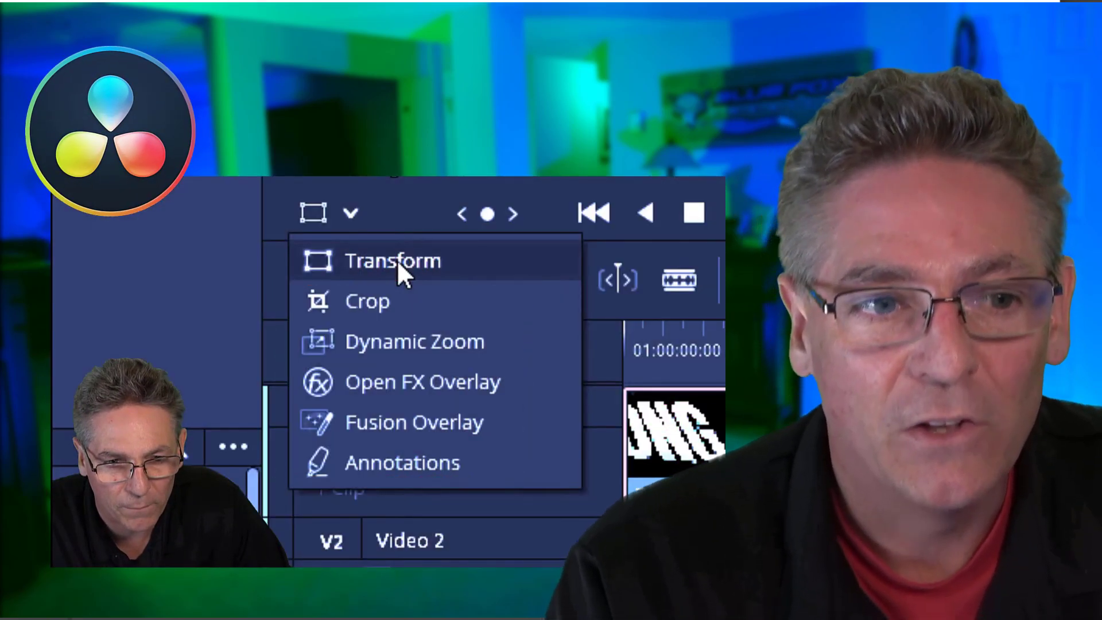
click(397, 259)
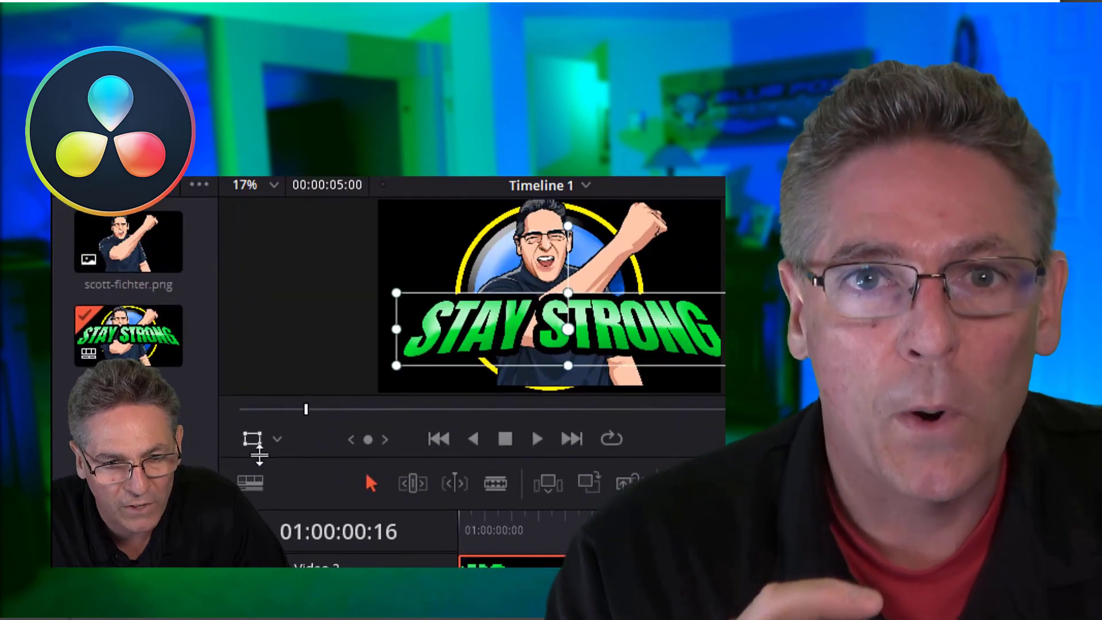
drag(655, 304, 717, 304)
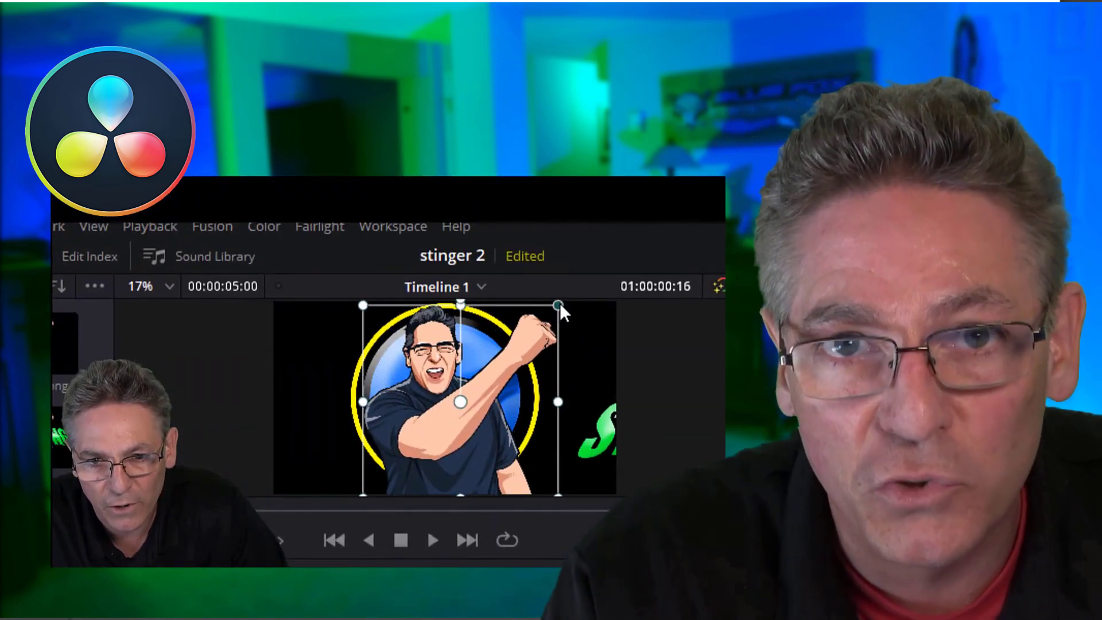
drag(558, 300, 538, 302)
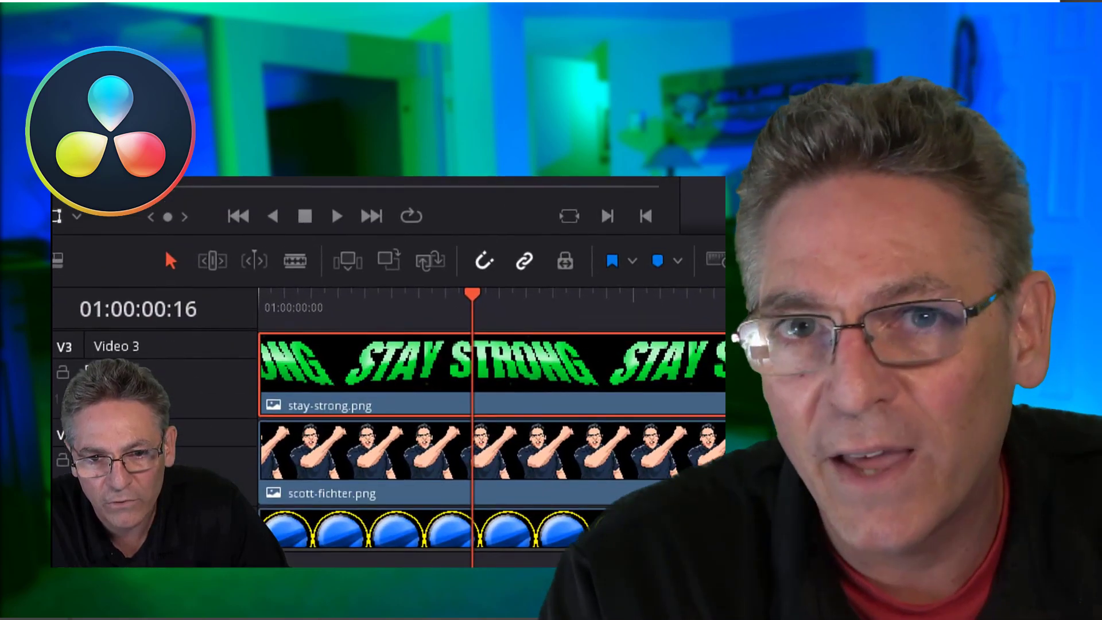
Place the STAY STRONG text slightly smaller at bottom centre and trim all three clips' ends shorter.
drag(597, 431, 310, 463)
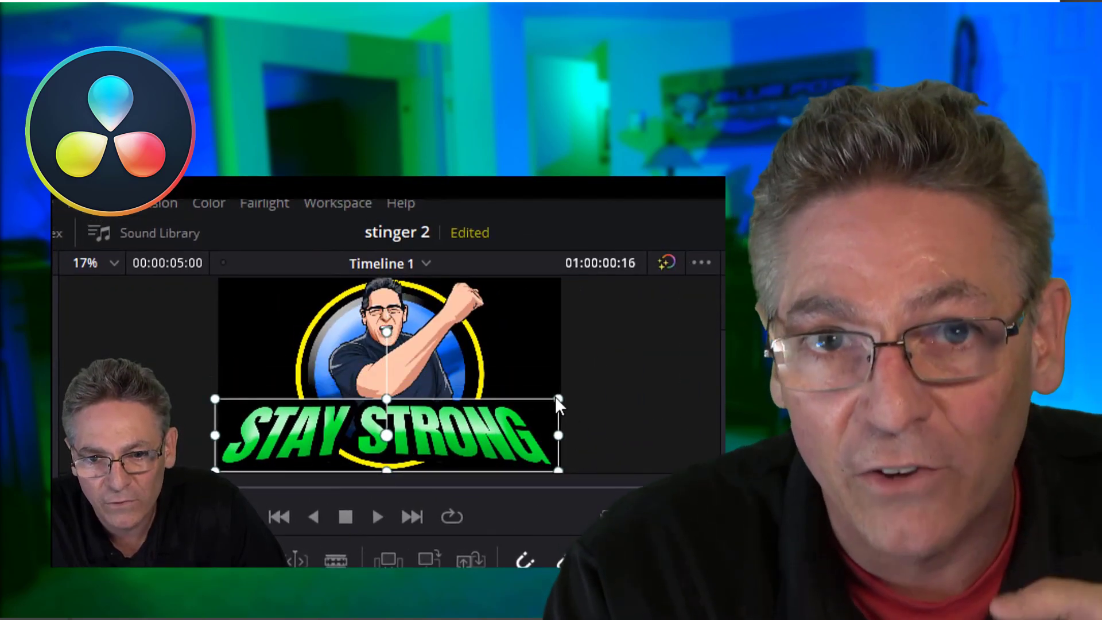
drag(556, 397, 543, 402)
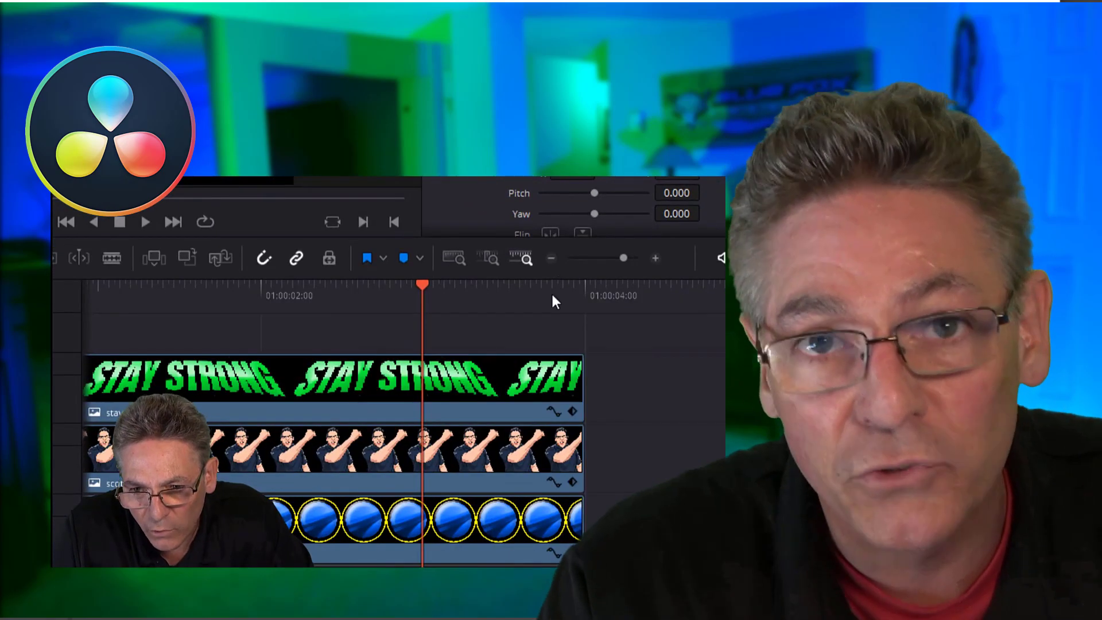
click(586, 455)
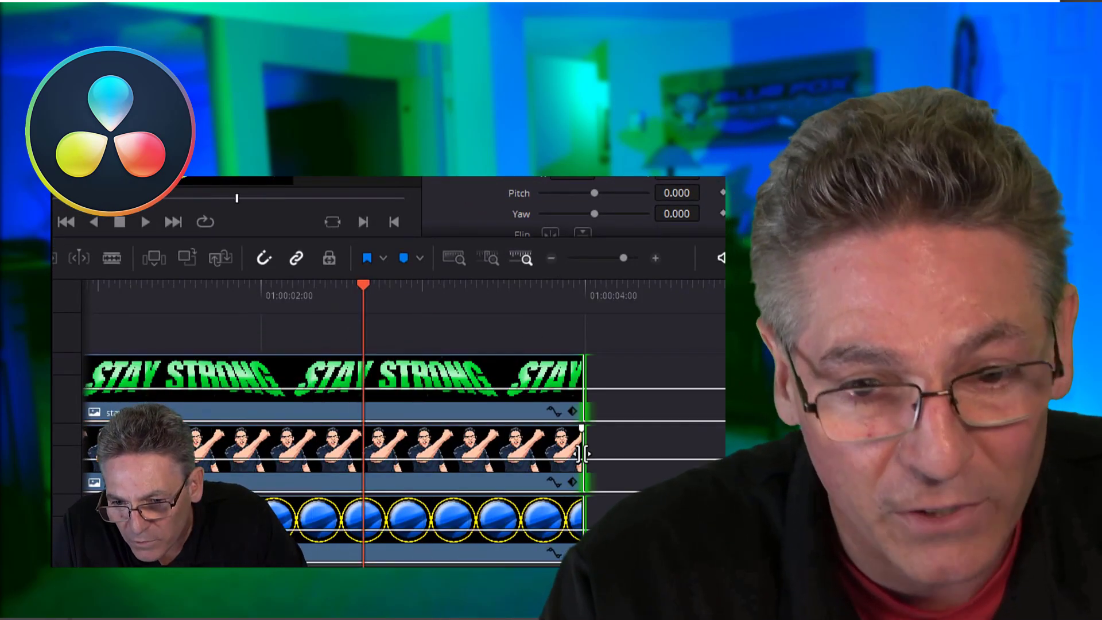
drag(544, 457, 428, 445)
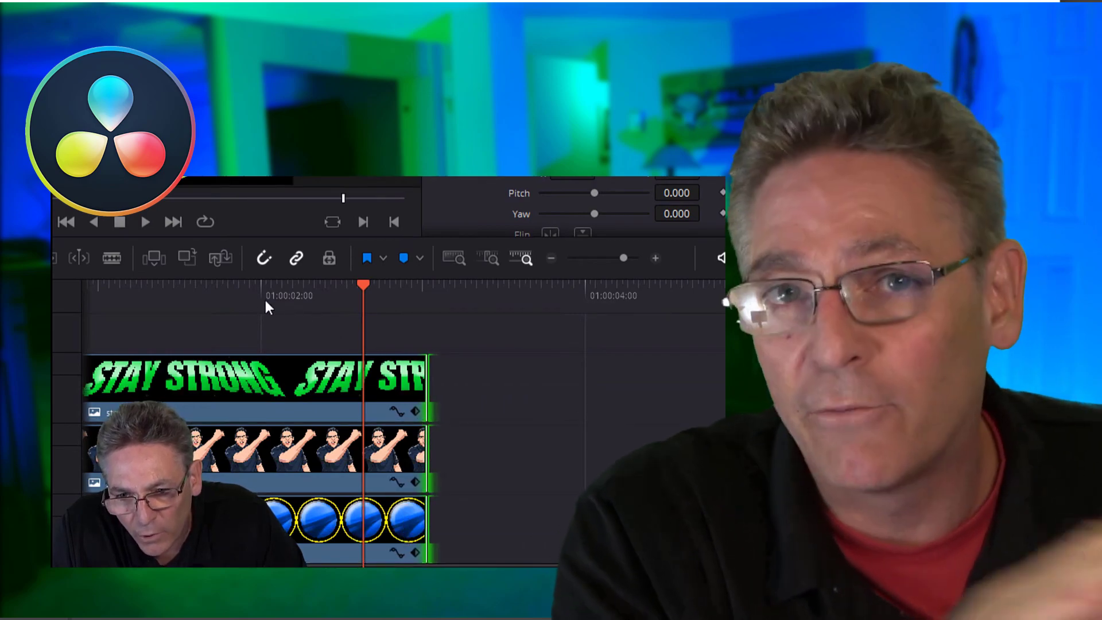